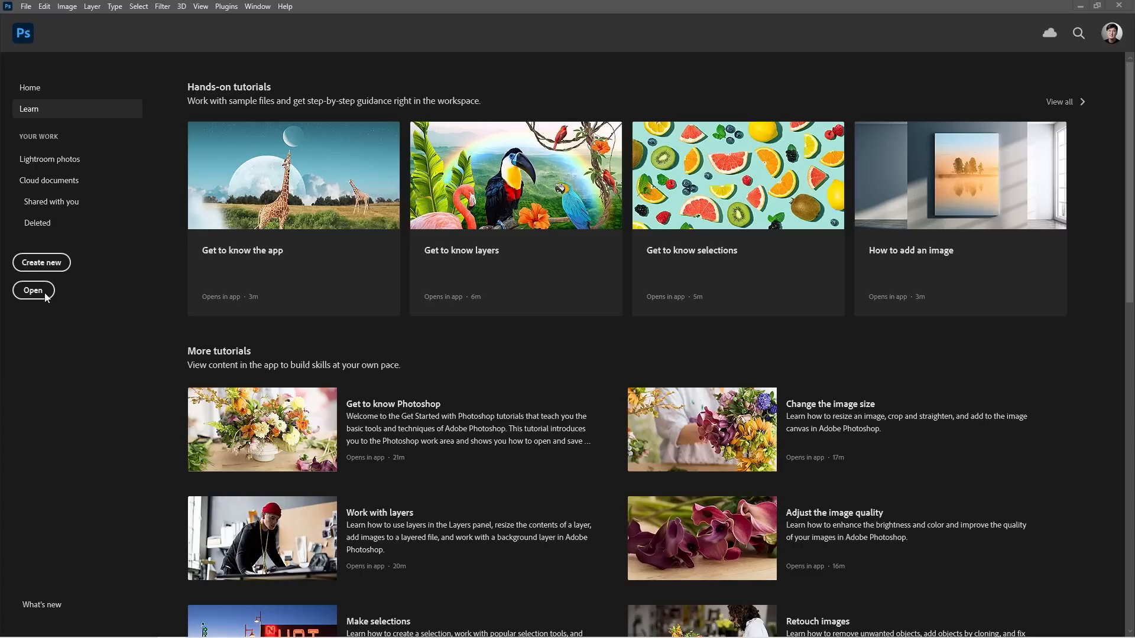
- Open the image file "Layer concept example.tif" from the 01 Workspace and Layer Concept folder
click(42, 293)
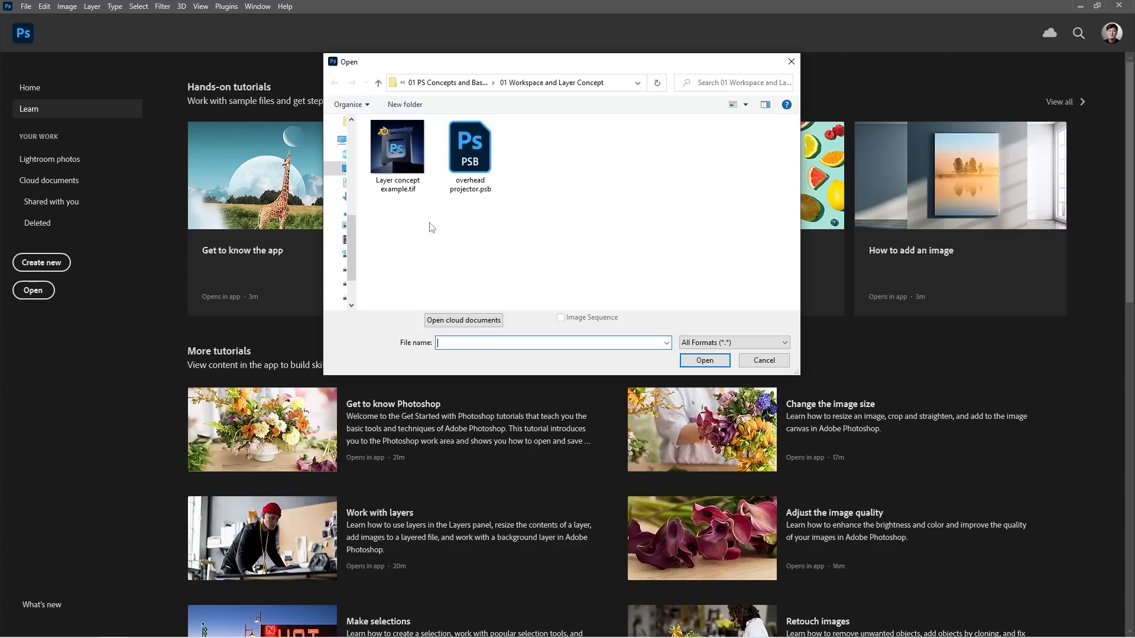
double_click(408, 163)
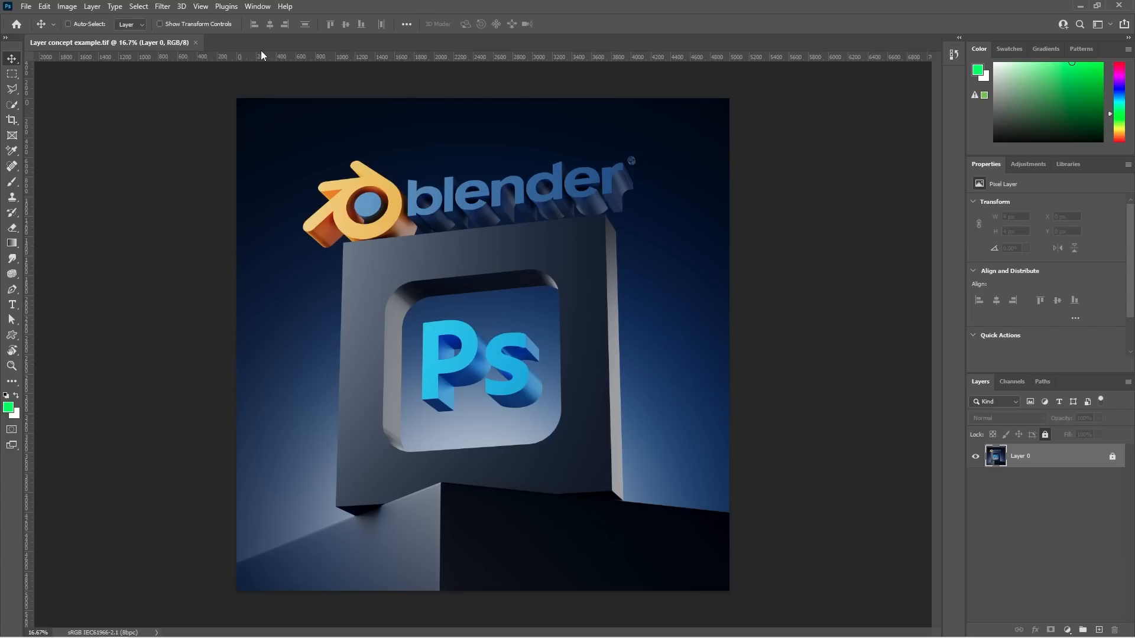
- Try out the preset Painting workspace layout, followed by the Photography workspace layout
click(257, 7)
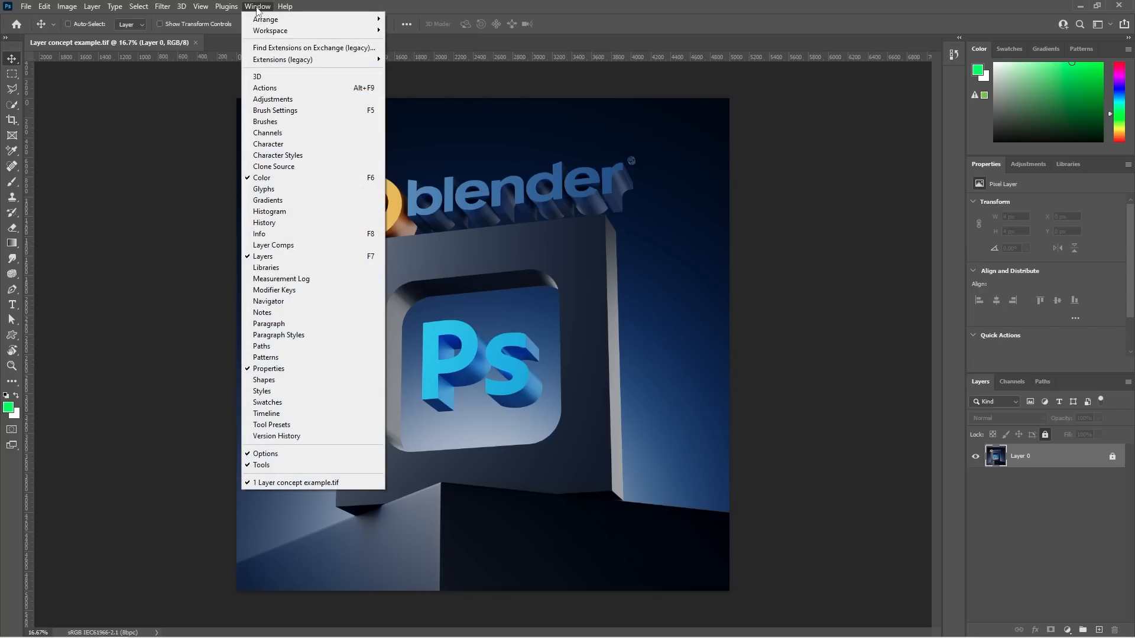
mouse_move(263, 32)
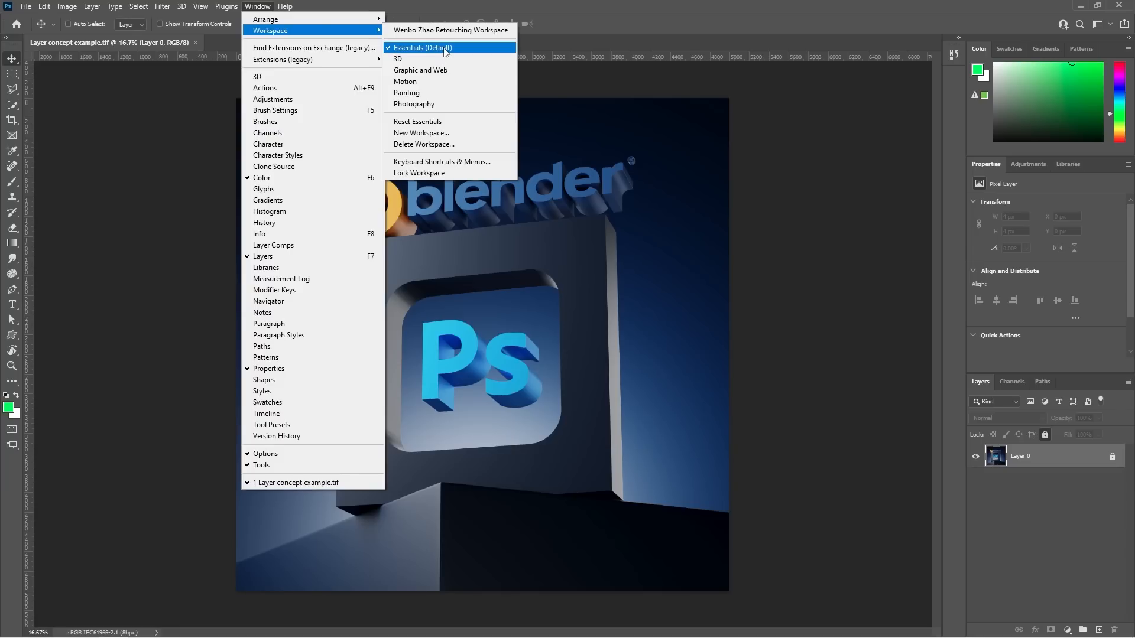
click(439, 93)
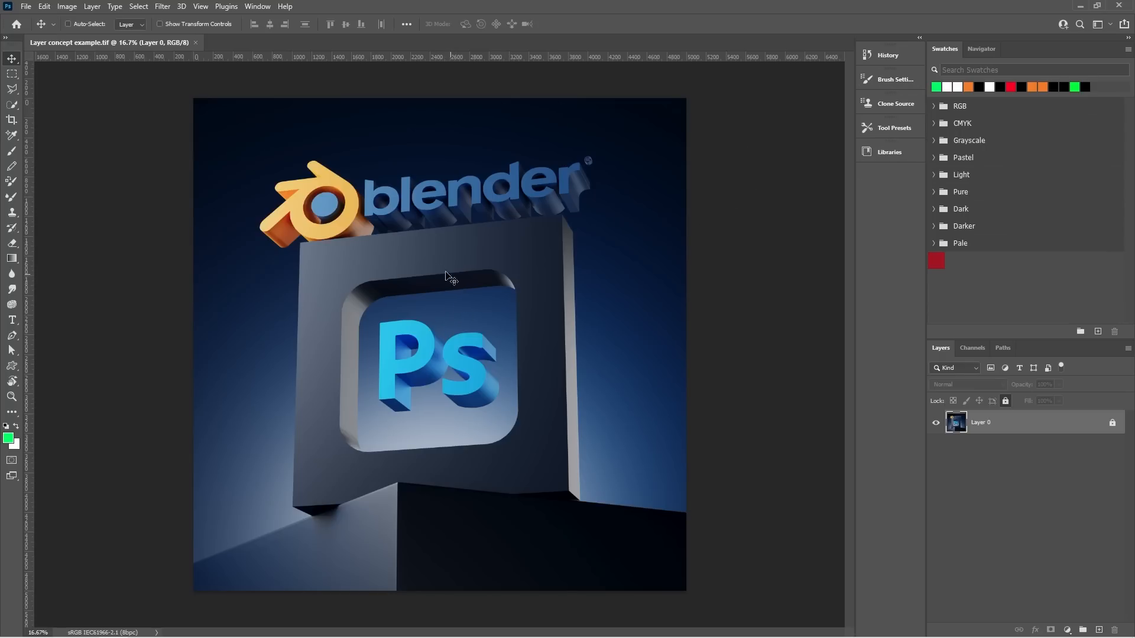
click(256, 7)
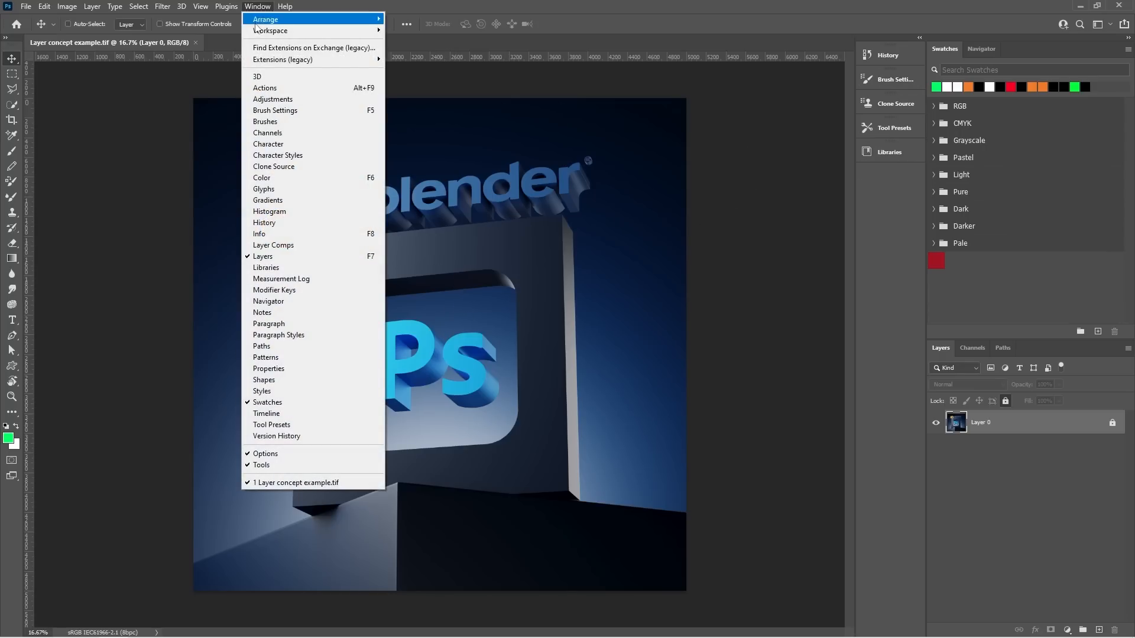
click(471, 103)
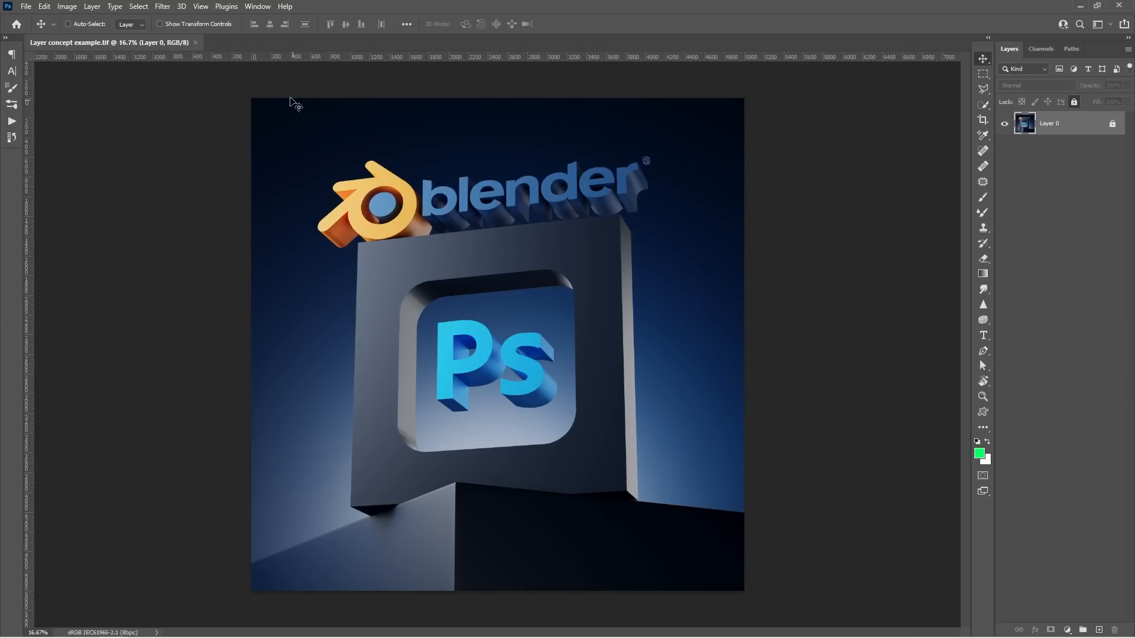
- Switch the interface to the saved custom retouching workspace
click(252, 5)
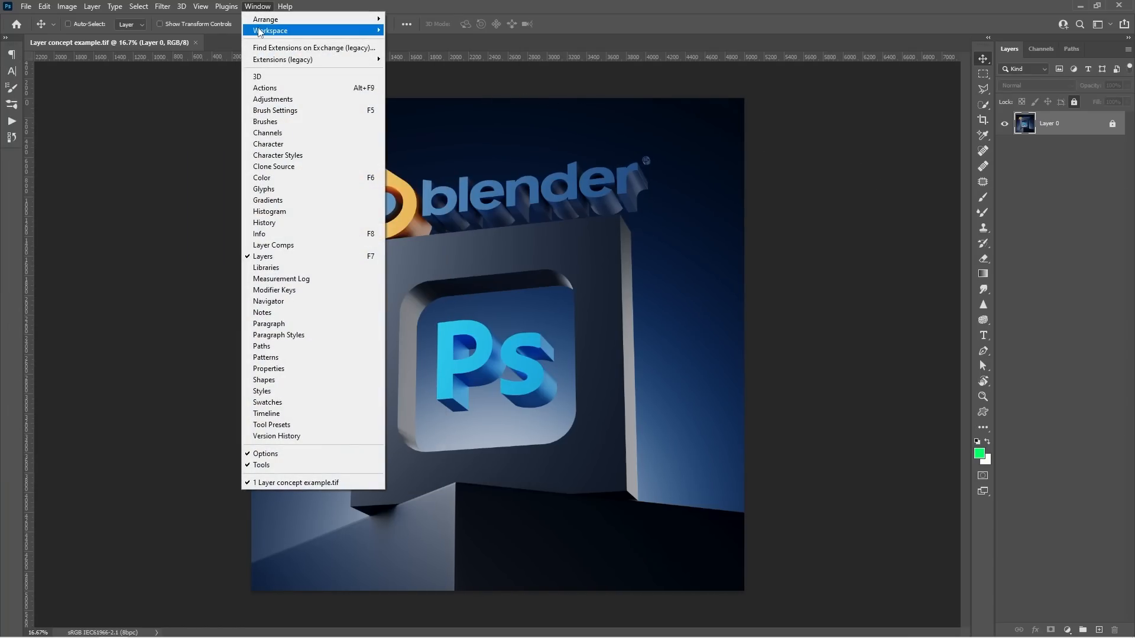
mouse_move(263, 34)
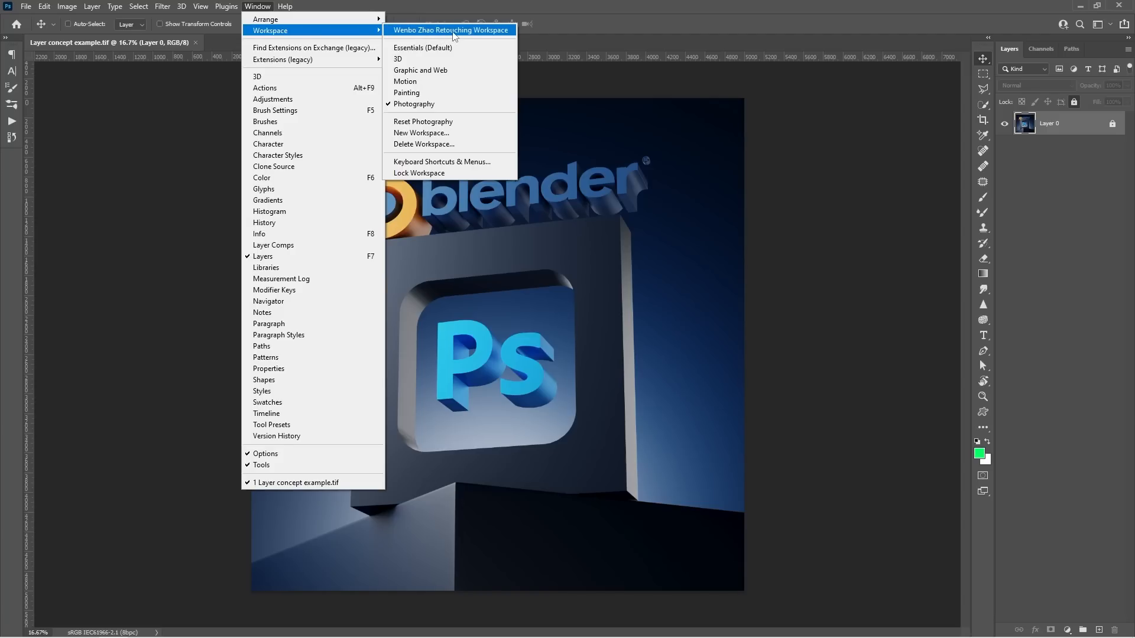
click(453, 30)
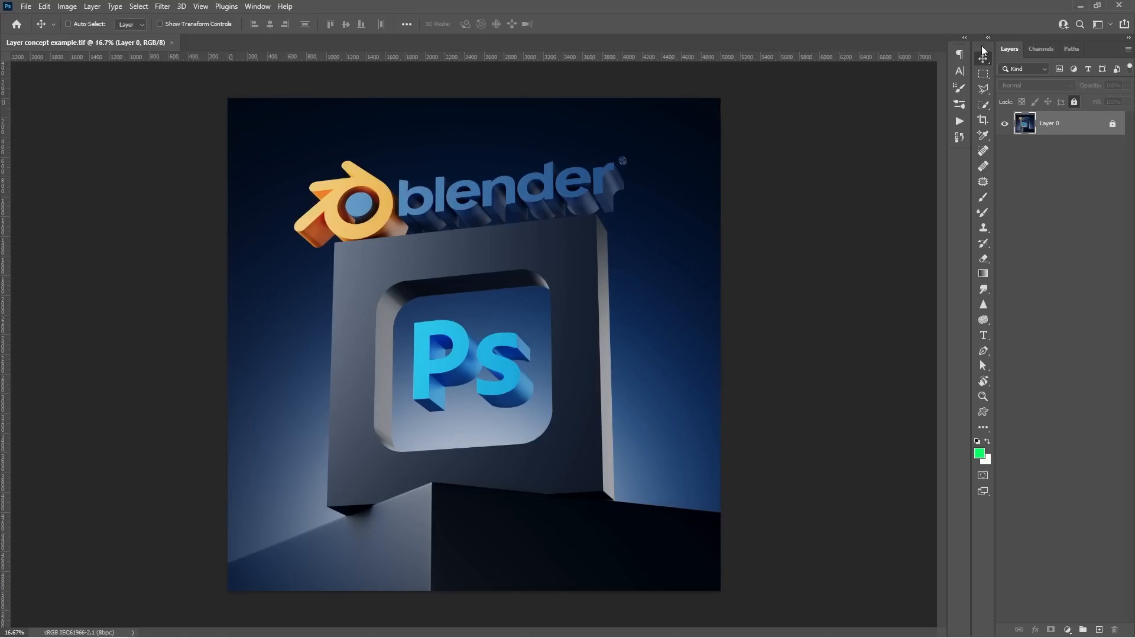
mouse_move(984, 50)
mouse_down()
mouse_move(175, 104)
mouse_move(17, 53)
mouse_move(207, 48)
mouse_move(781, 77)
mouse_move(995, 59)
mouse_up()
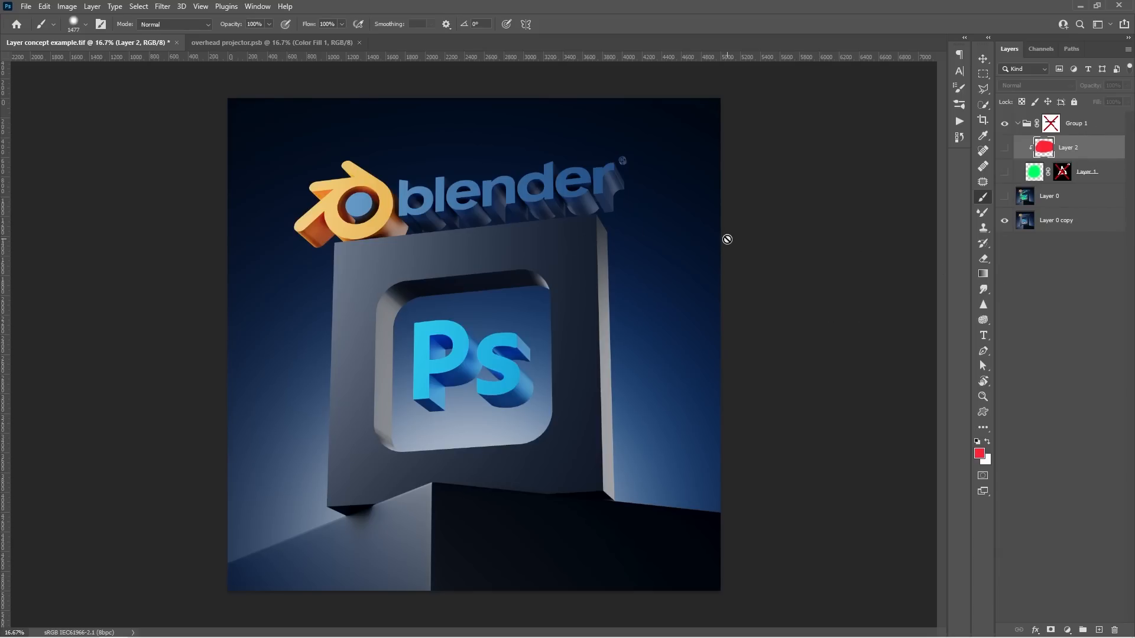
- Switch to File Explorer and go to the folder C:\Users\user
key(super+e)
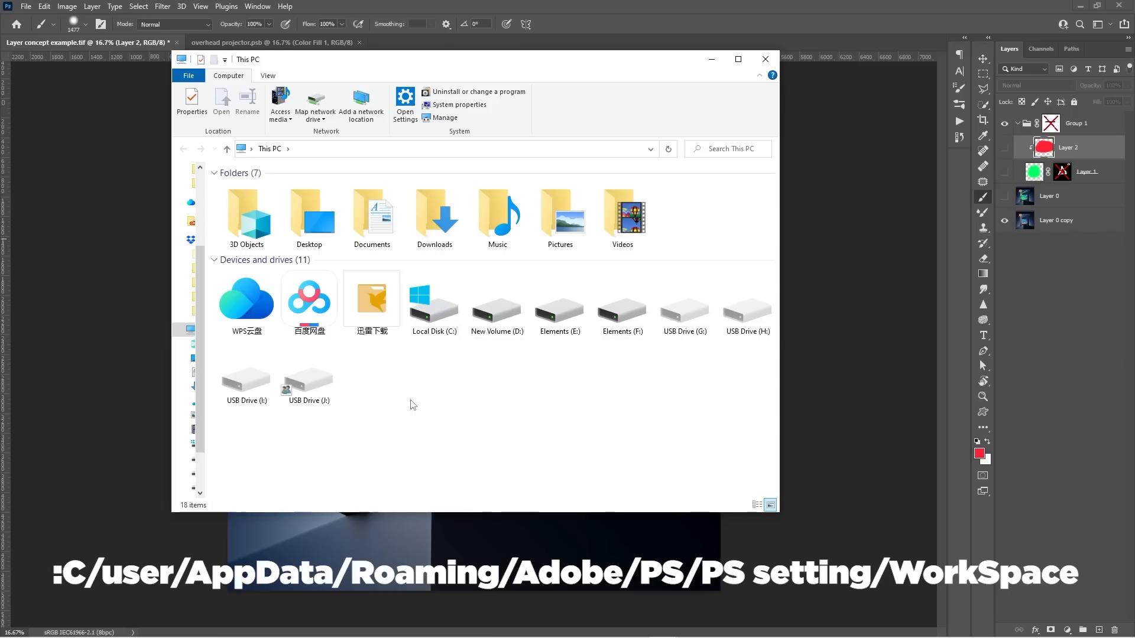
double_click(433, 332)
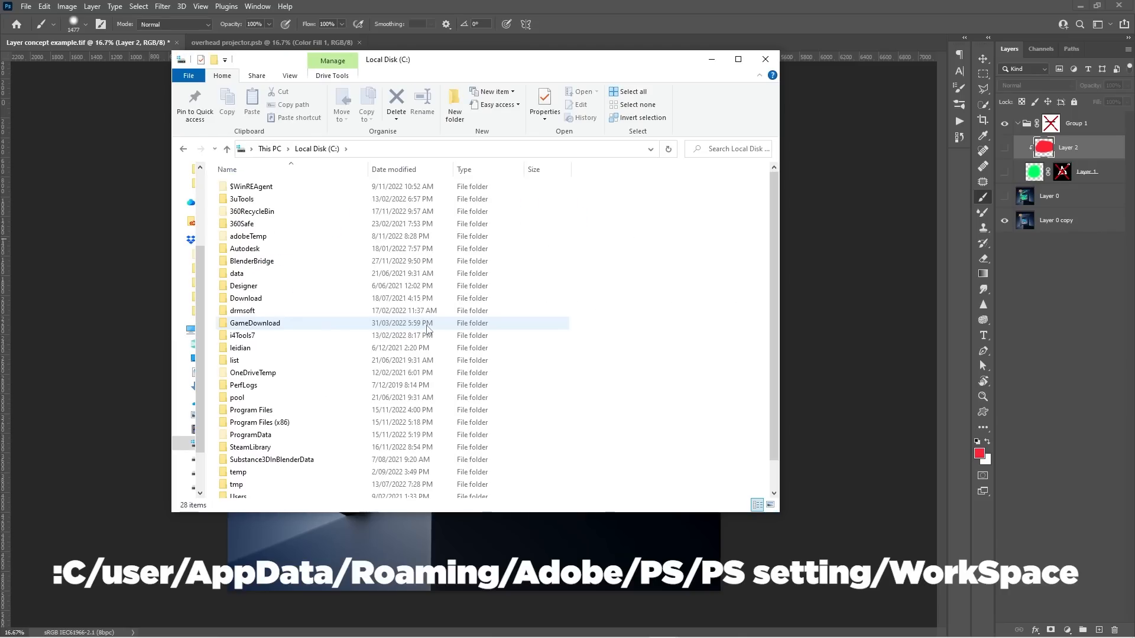
scroll(286, 342, down, 1)
double_click(260, 464)
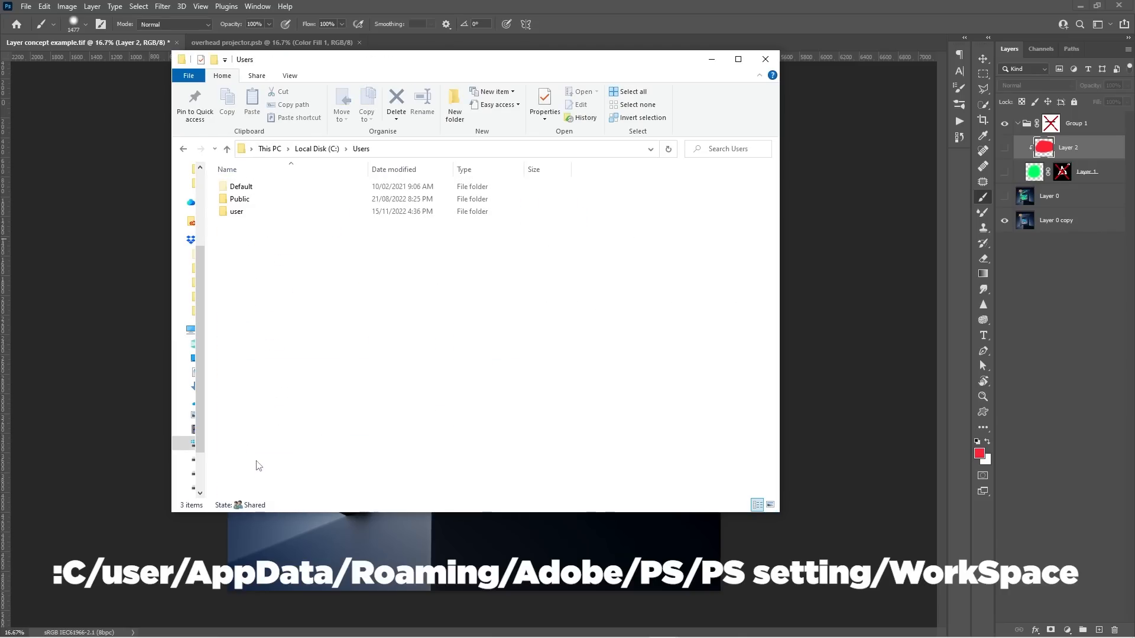
double_click(236, 212)
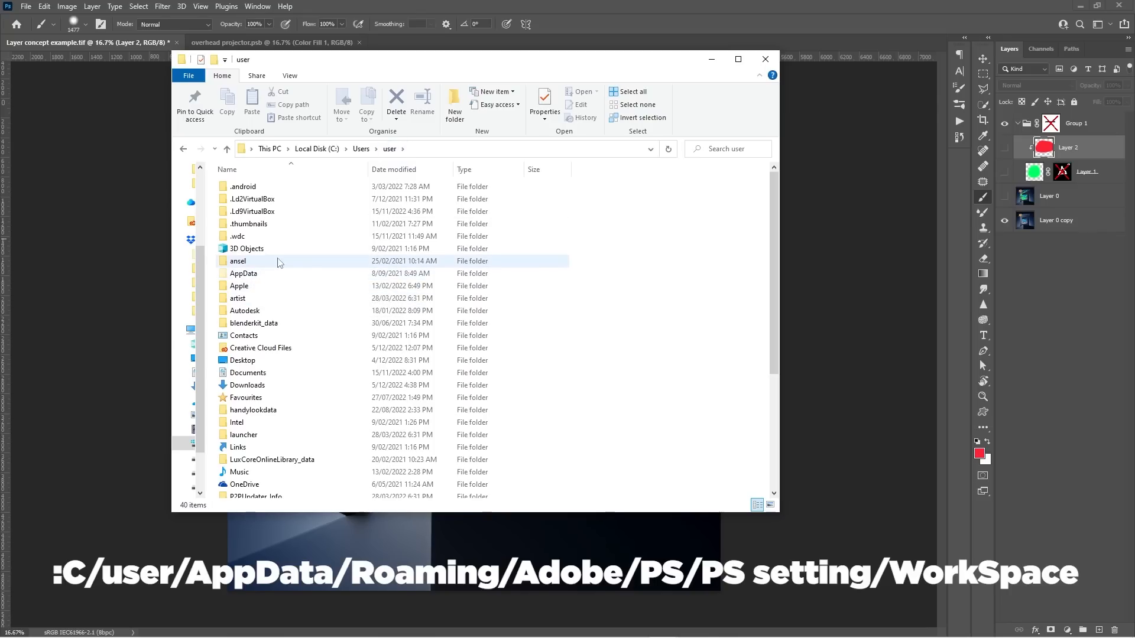
- Check that File Explorer is set to show hidden items
click(289, 76)
click(222, 78)
click(292, 76)
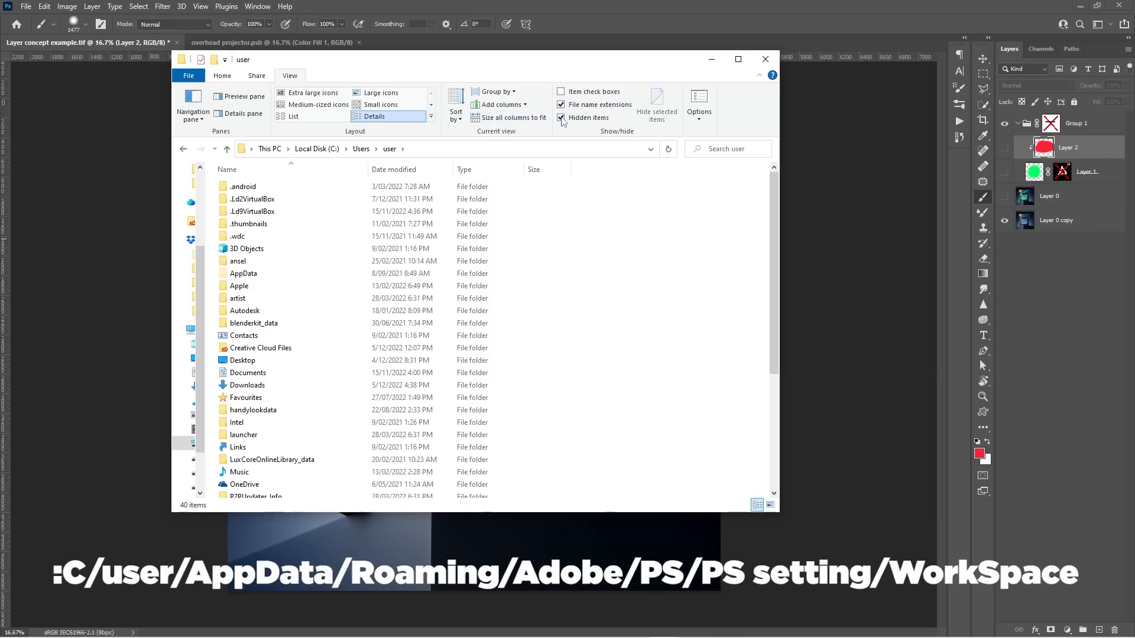
click(562, 118)
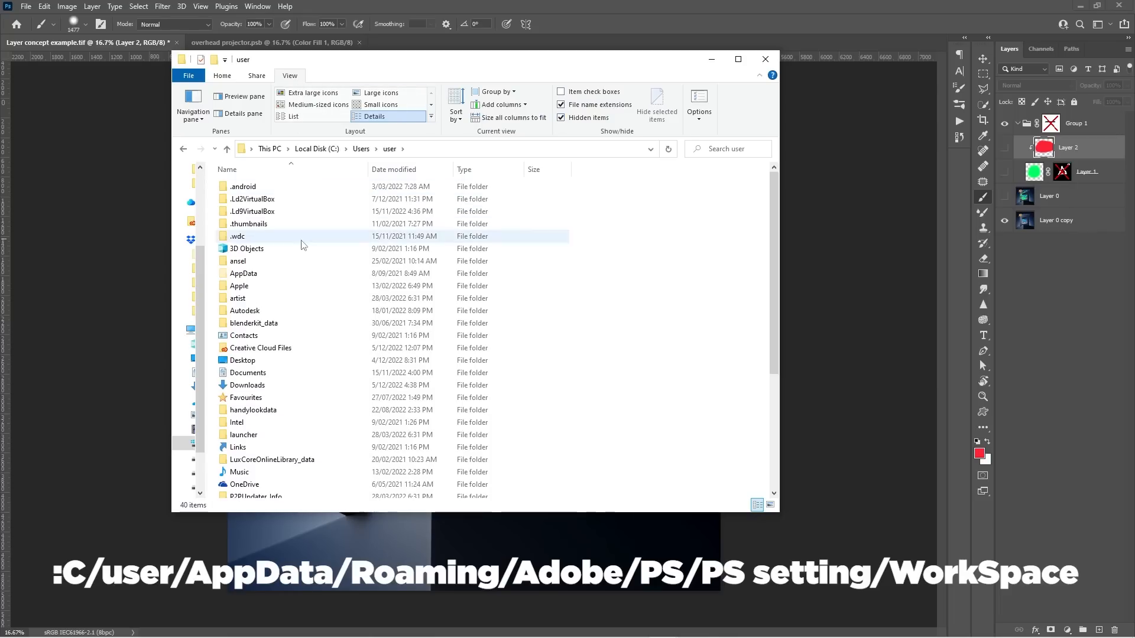
- Go to AppData\Roaming\Adobe\Adobe Photoshop 2021\Adobe Photoshop 2021 Settings\WorkSpaces and locate the custom retouching workspace's .psw file
double_click(293, 276)
click(276, 214)
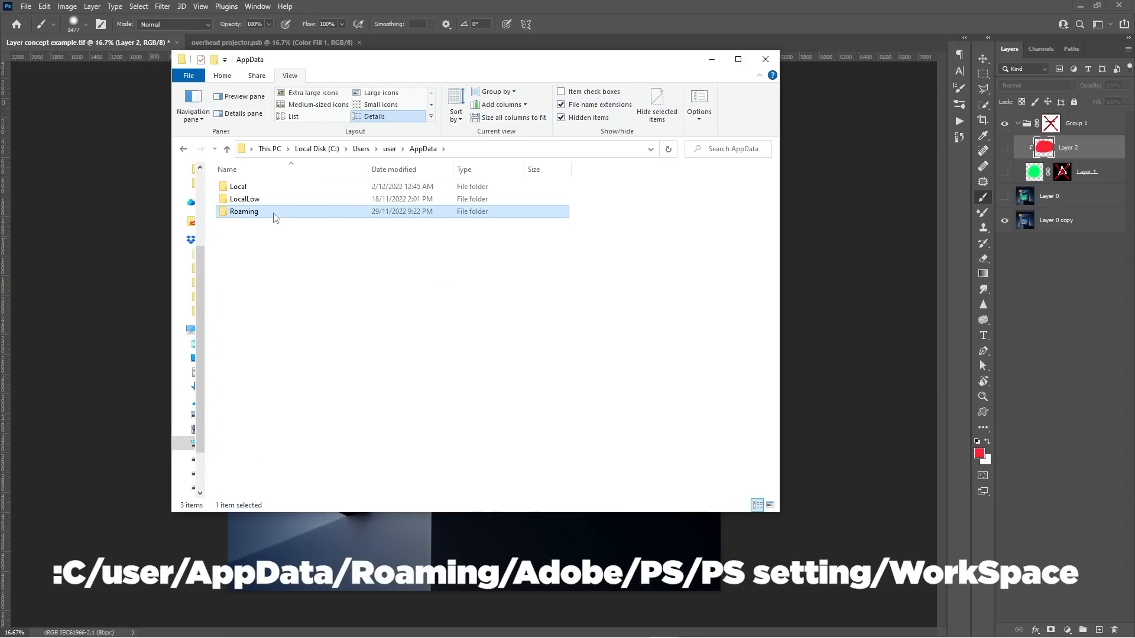
double_click(274, 217)
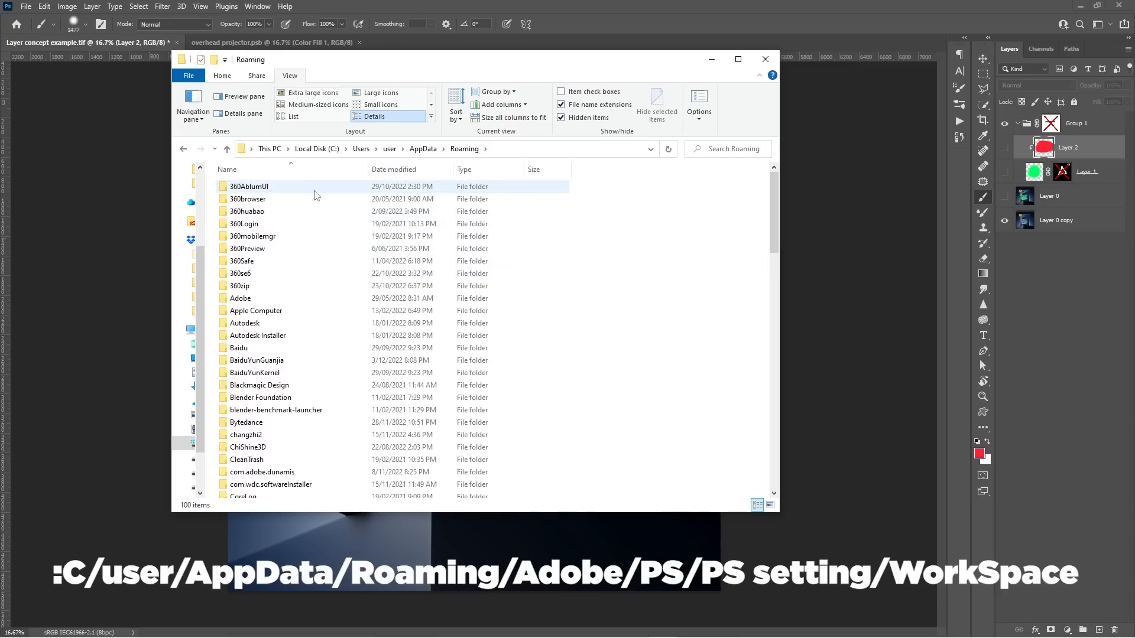
double_click(301, 301)
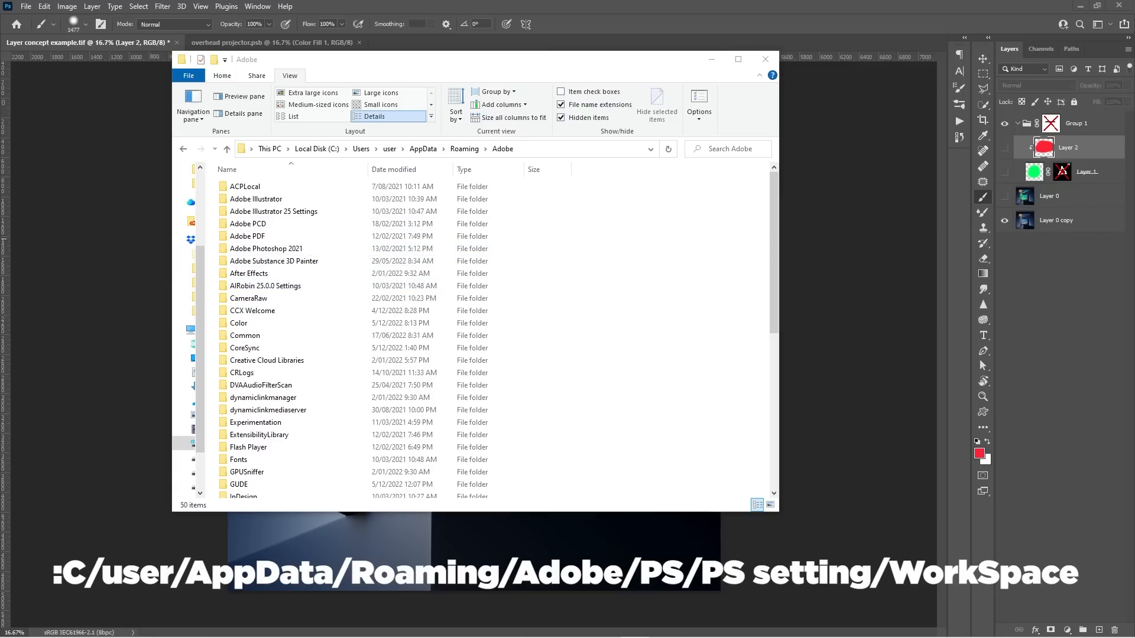
double_click(322, 250)
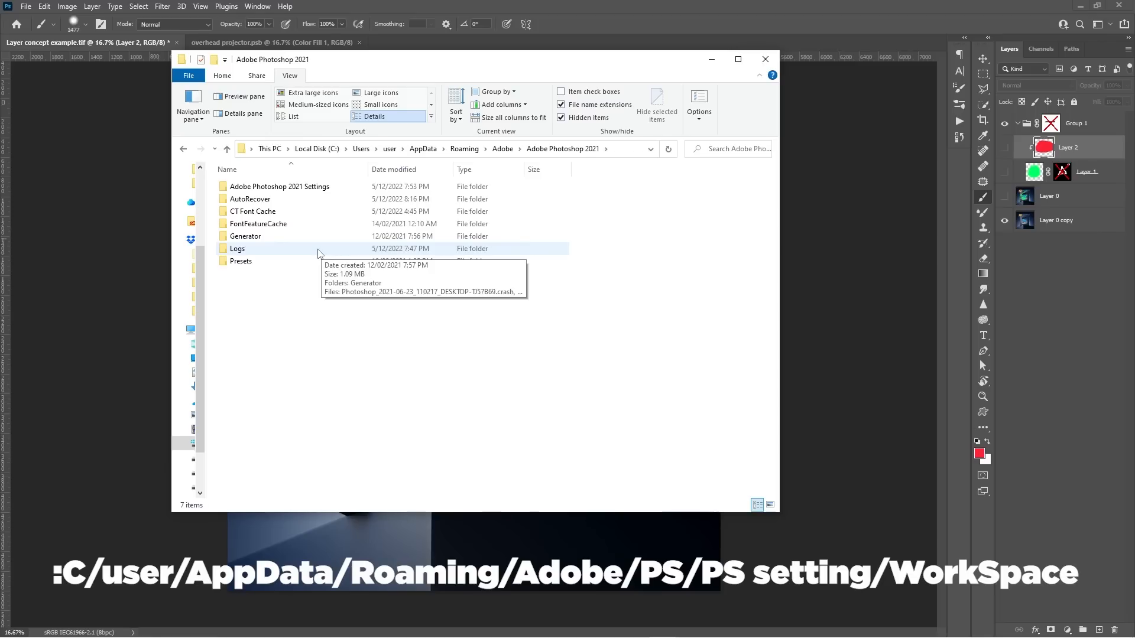
double_click(327, 186)
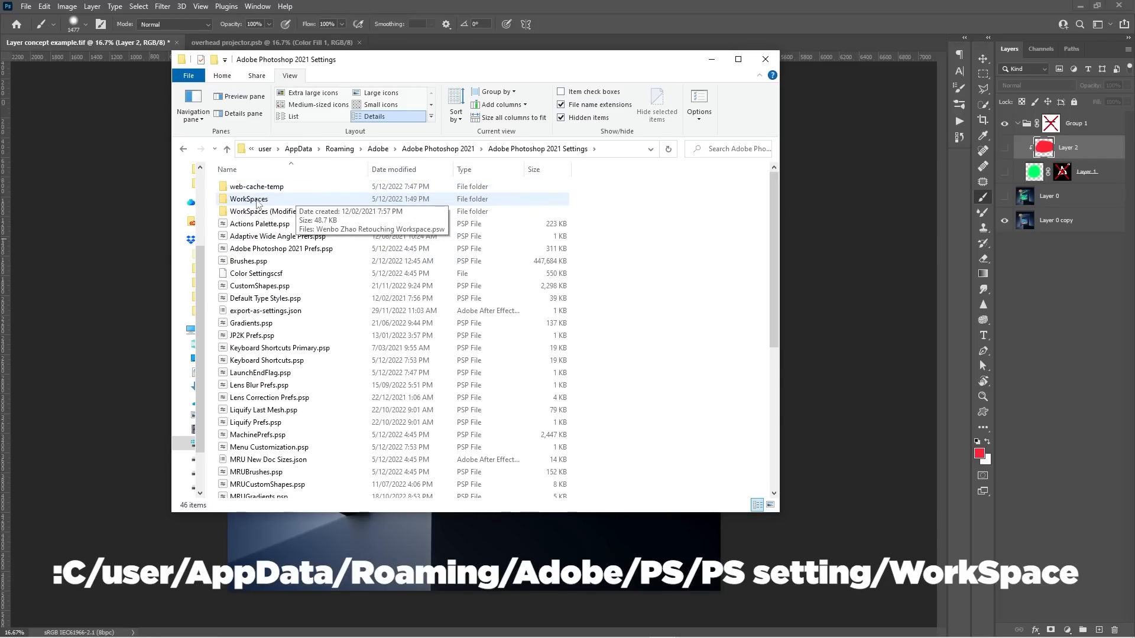
double_click(257, 202)
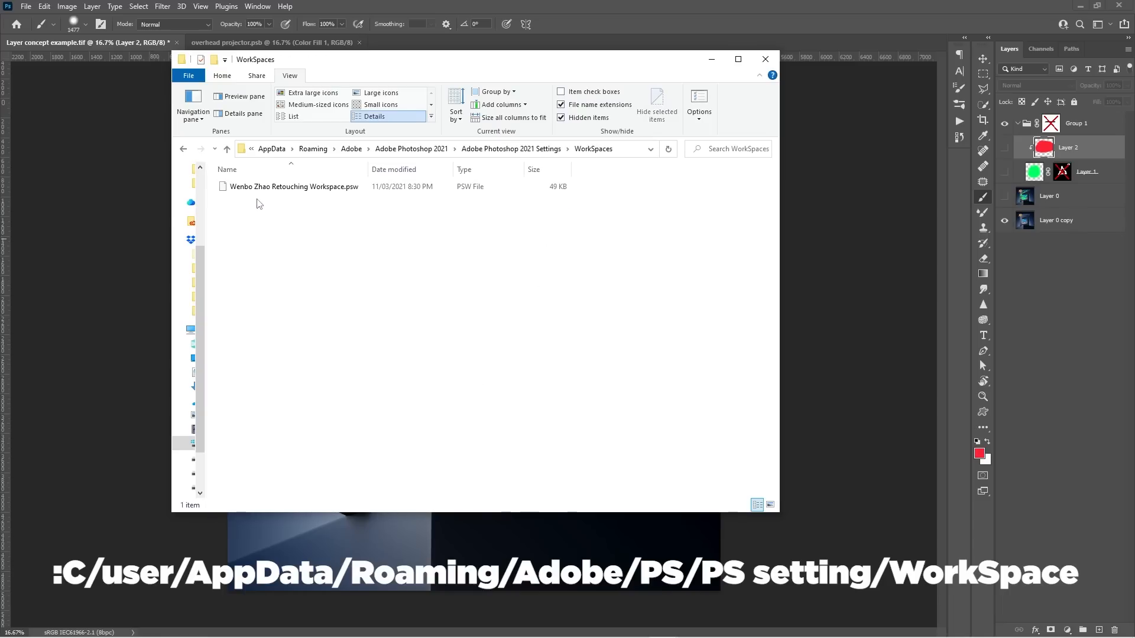
click(309, 195)
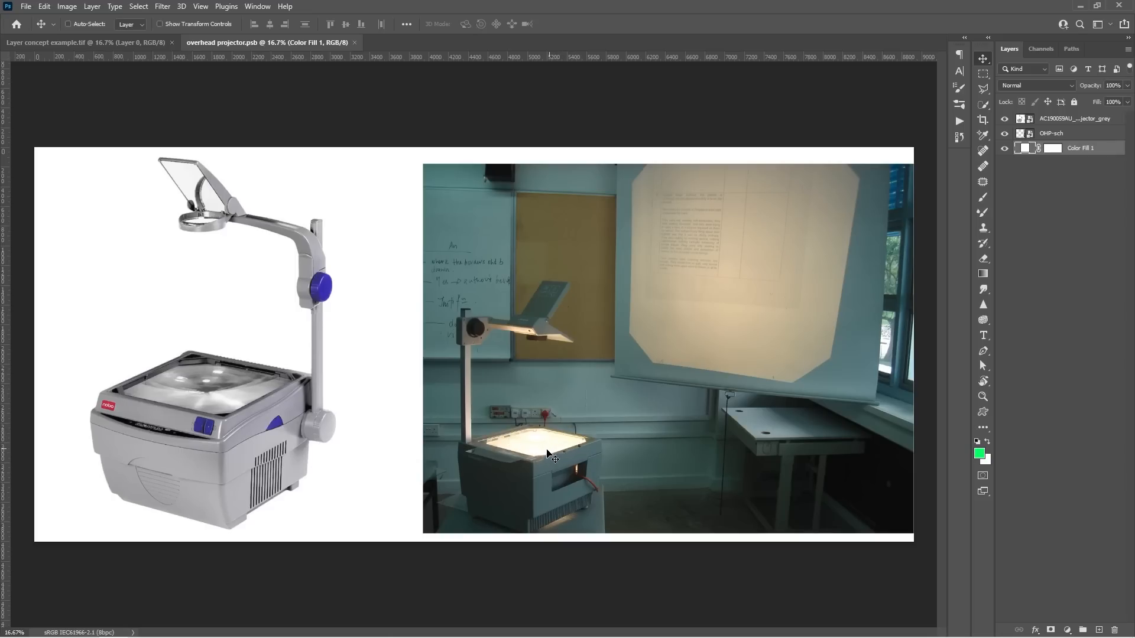
- In "Layer concept example.tif", add a new layer above Layer 0 and paint a long winding green brush stroke across the image
click(89, 43)
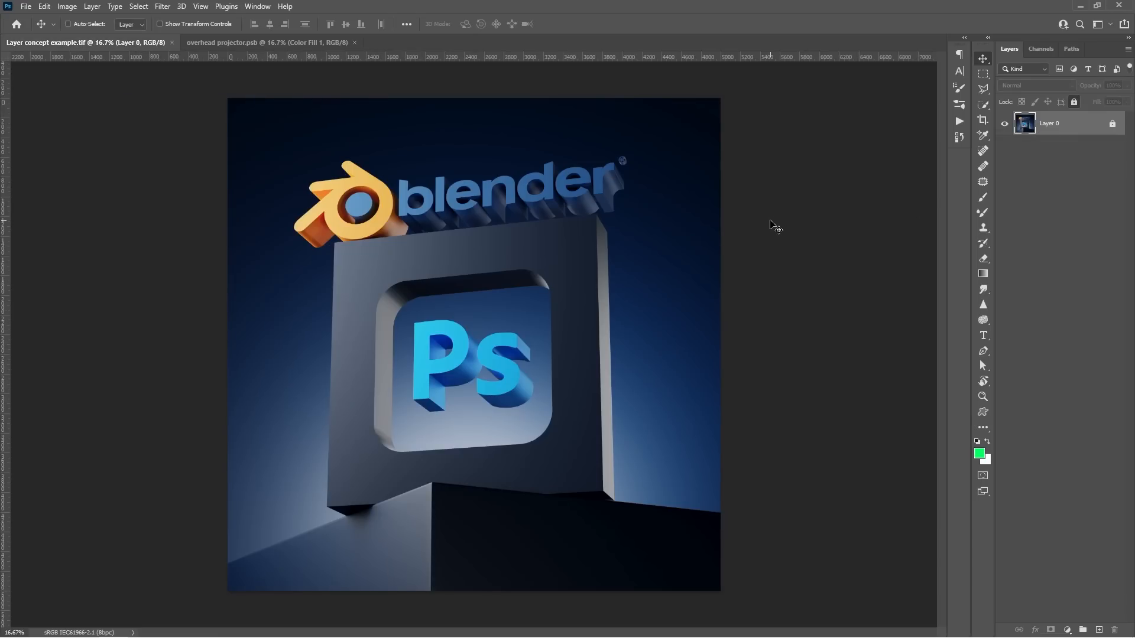
click(1100, 630)
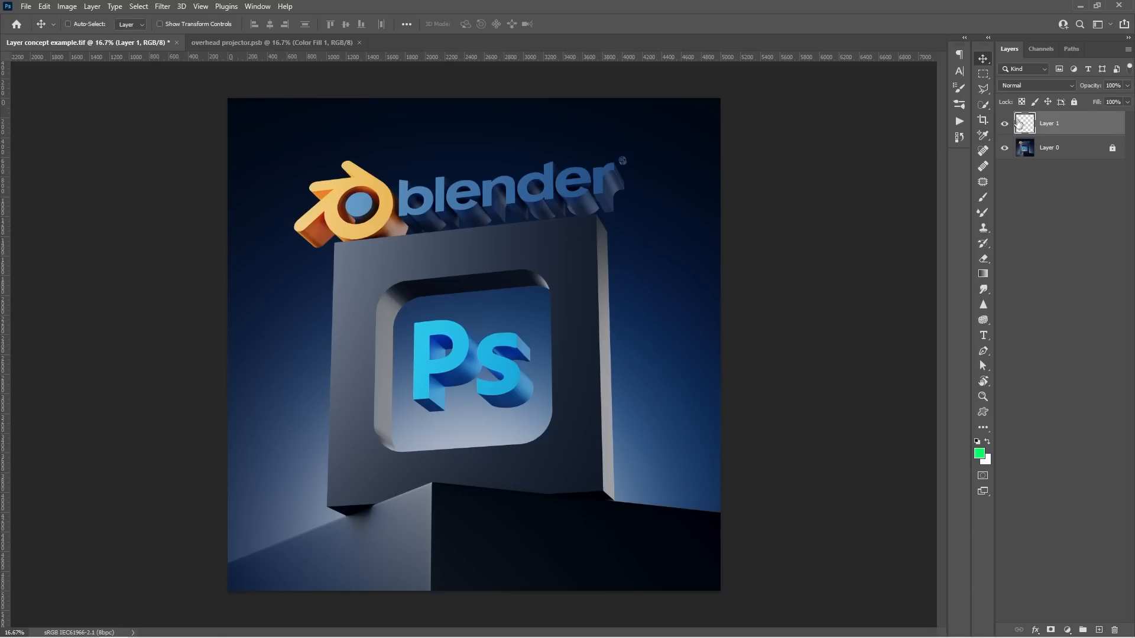
key(b)
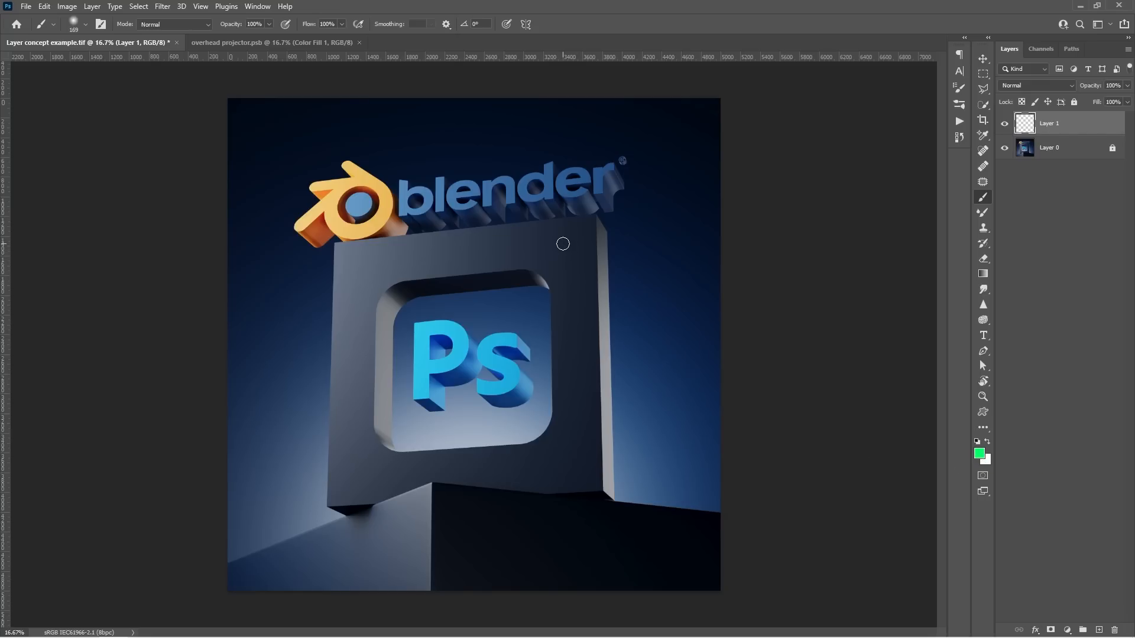
mouse_move(567, 242)
mouse_down()
mouse_move(488, 256)
mouse_move(425, 333)
mouse_move(561, 398)
mouse_move(540, 480)
mouse_move(390, 459)
mouse_move(368, 393)
mouse_move(368, 264)
mouse_move(390, 196)
mouse_move(275, 215)
mouse_move(418, 123)
mouse_move(462, 177)
mouse_move(546, 208)
mouse_up()
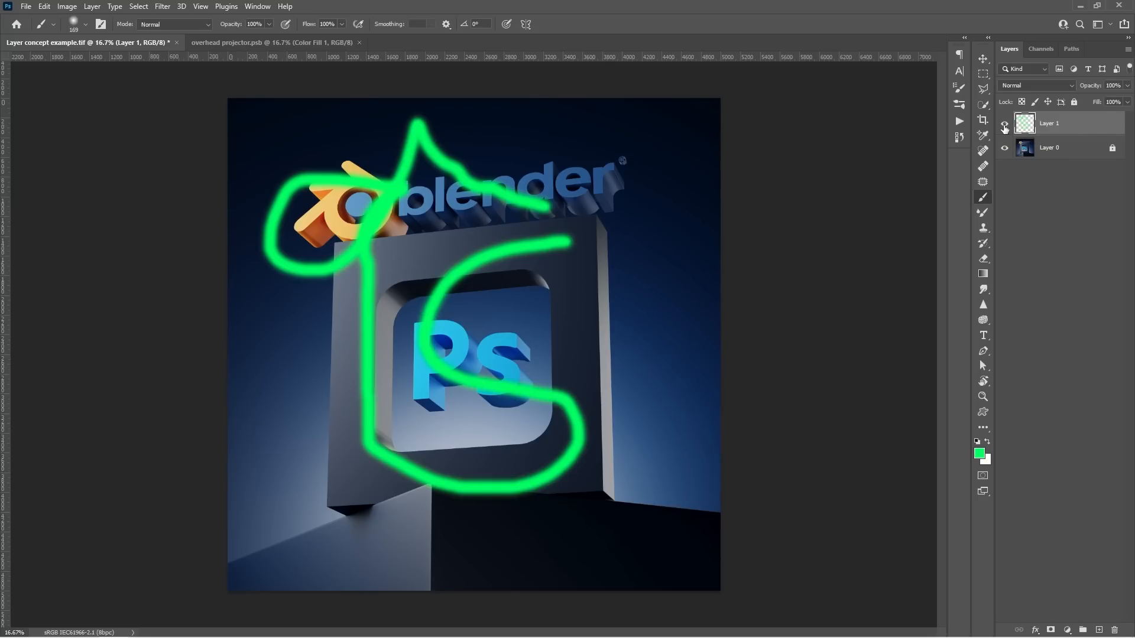
- Toggle the visibility of the painted Layer 1 on and off to compare, leaving it hidden
click(1005, 125)
click(1005, 128)
click(1005, 127)
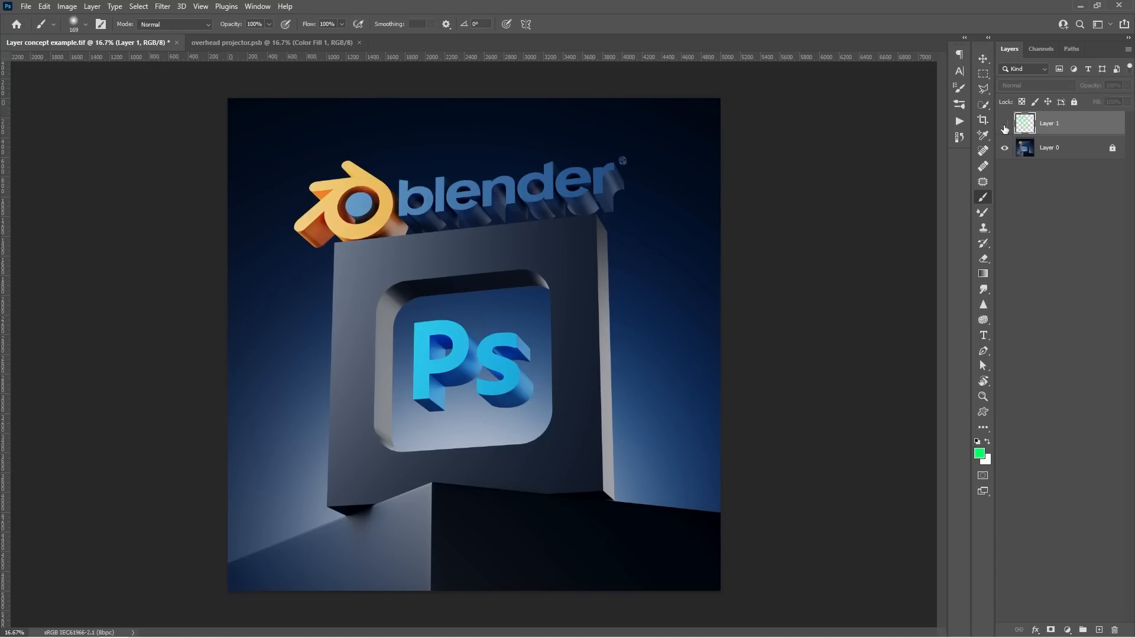
click(1005, 126)
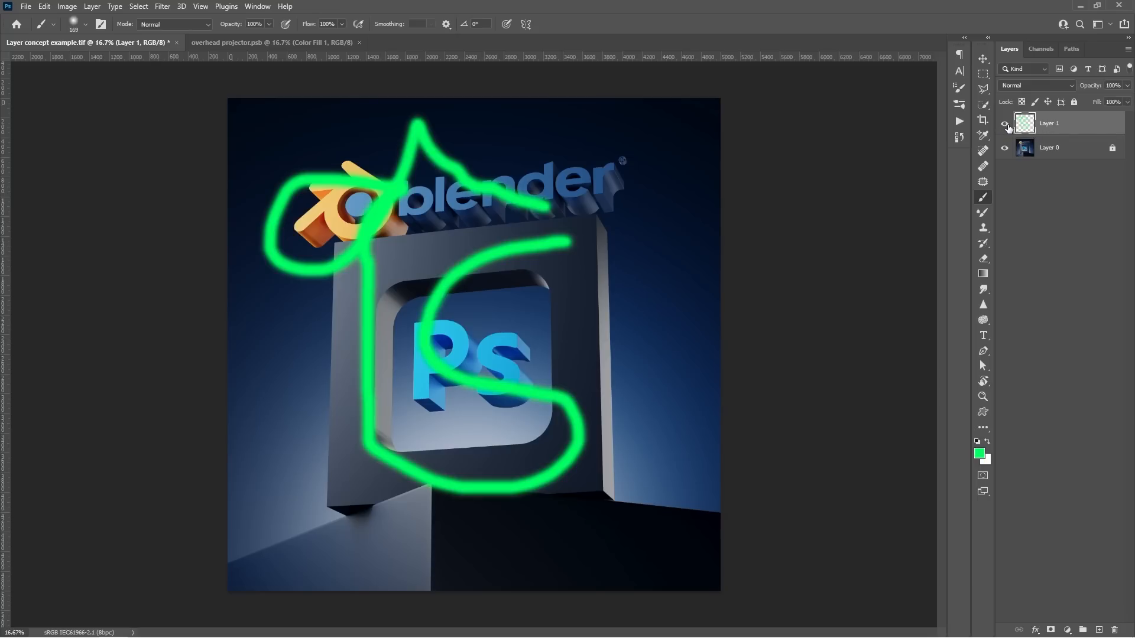
click(1005, 125)
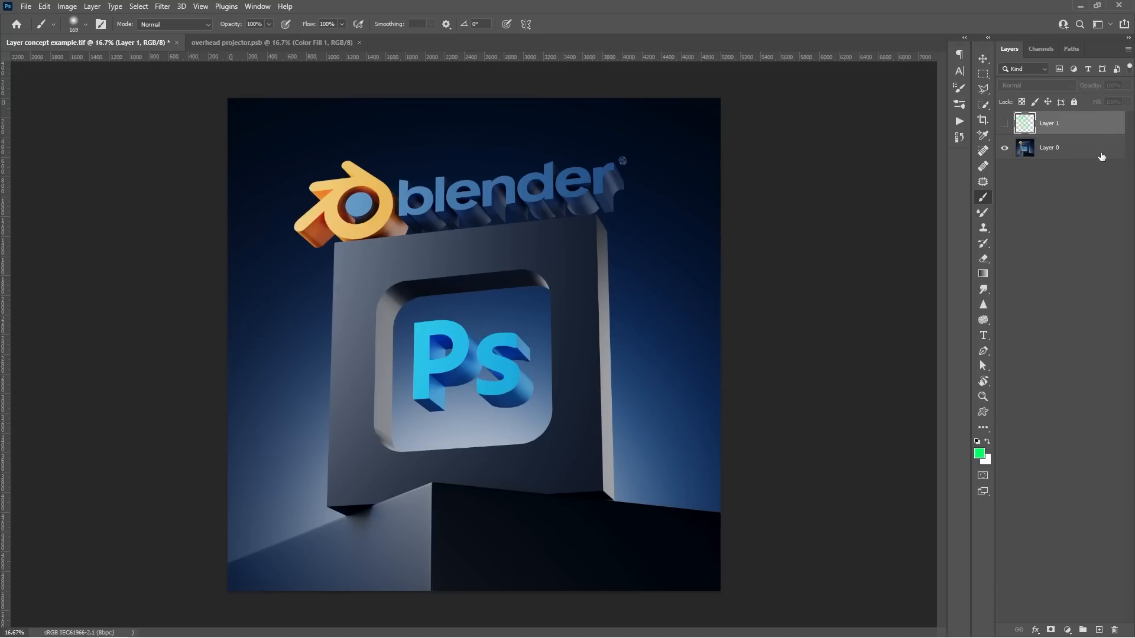
- Duplicate Layer 0 directly beneath itself as a hidden backup, keeping the original Layer 0 active
click(1035, 155)
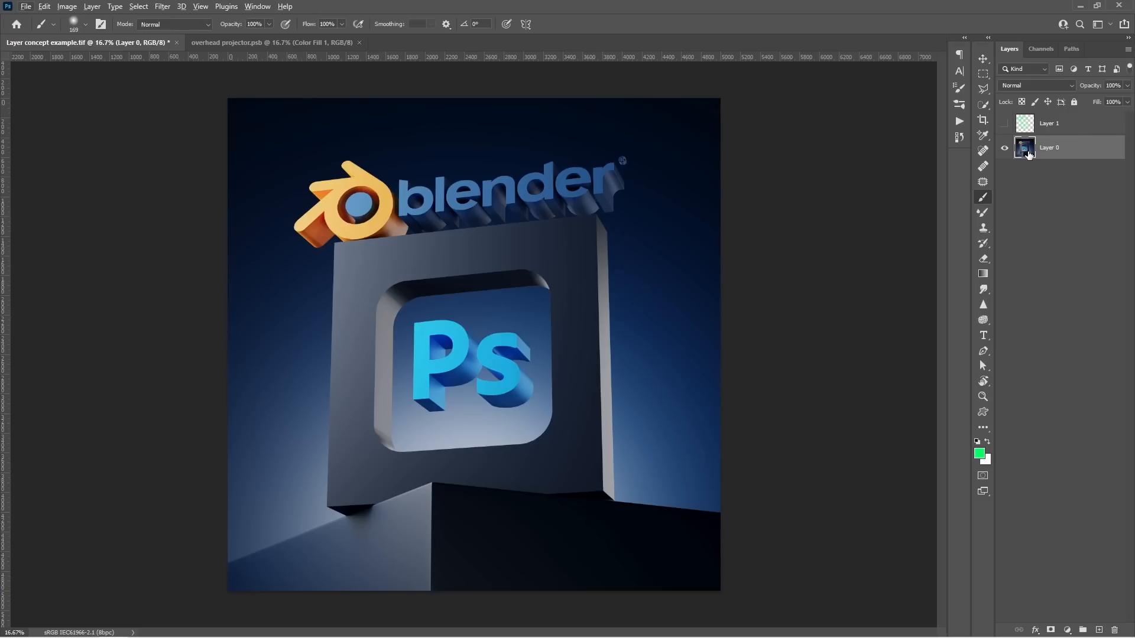
alt+drag(1027, 152, 1035, 177)
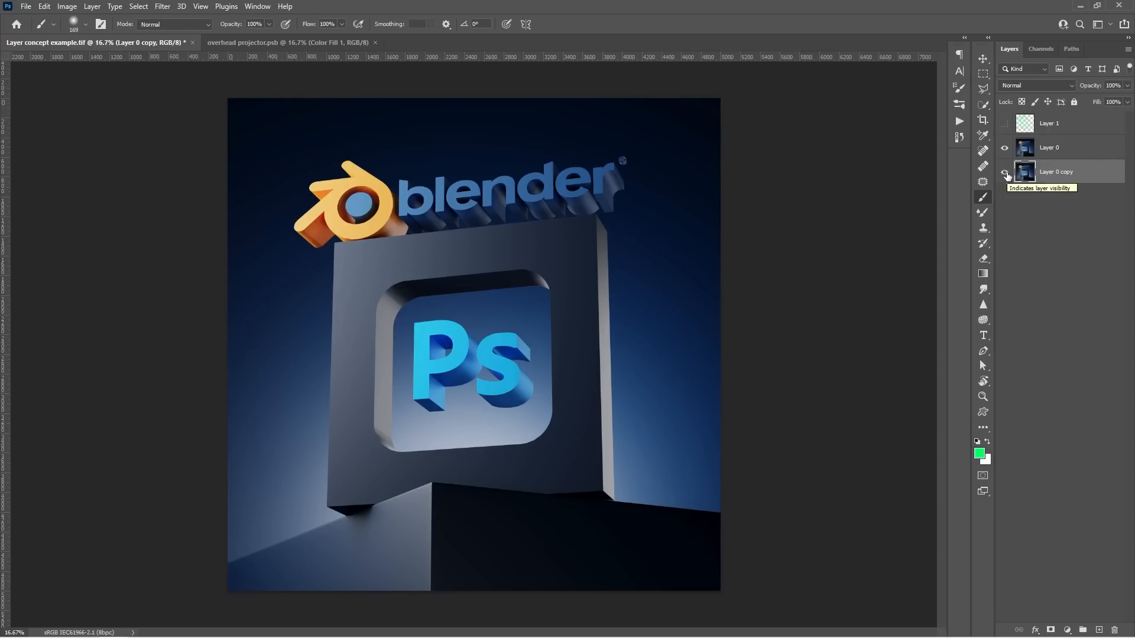
click(1005, 173)
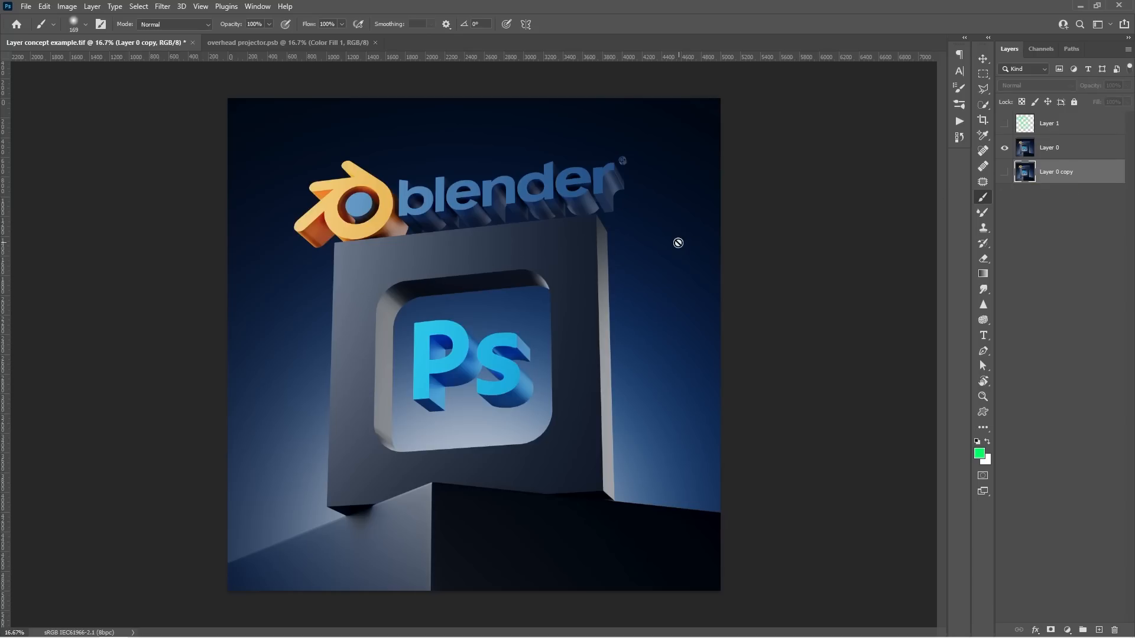
click(1035, 155)
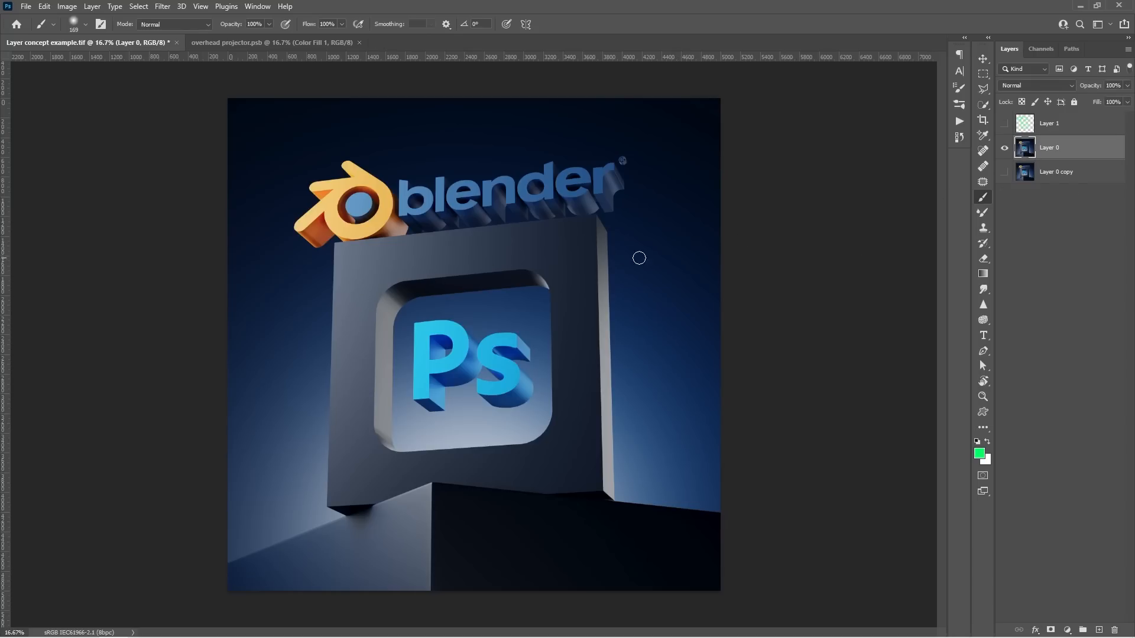
- Paint a green zigzag stroke directly on Layer 0 and toggle the layer's visibility off and back on
mouse_move(547, 198)
mouse_down()
mouse_move(385, 332)
mouse_move(360, 410)
mouse_move(448, 445)
mouse_move(511, 441)
mouse_up()
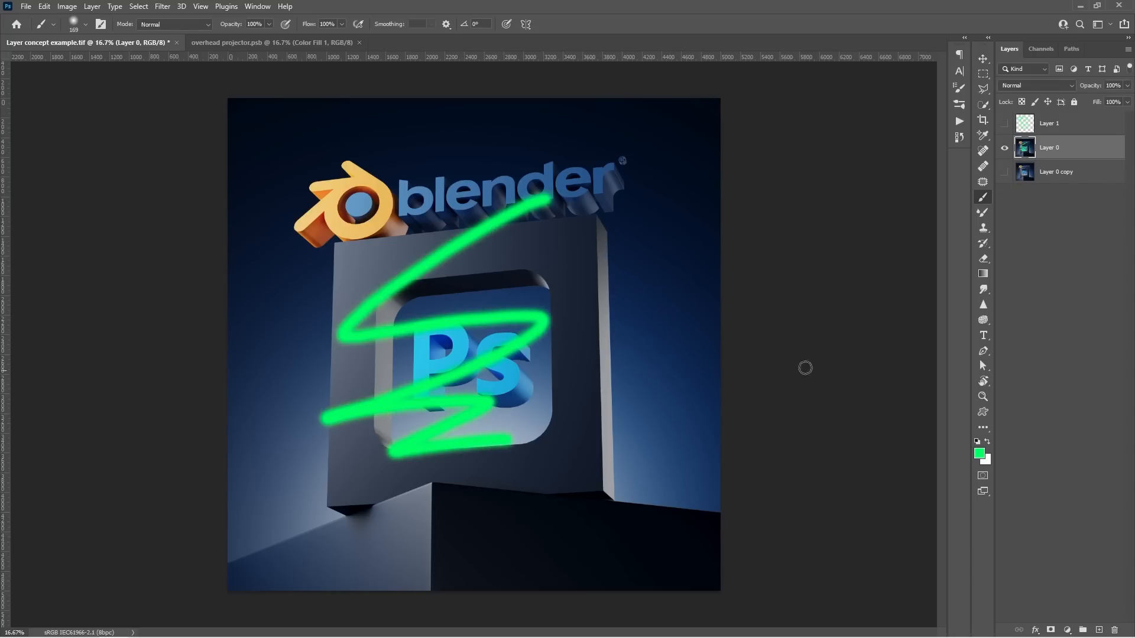
click(1004, 149)
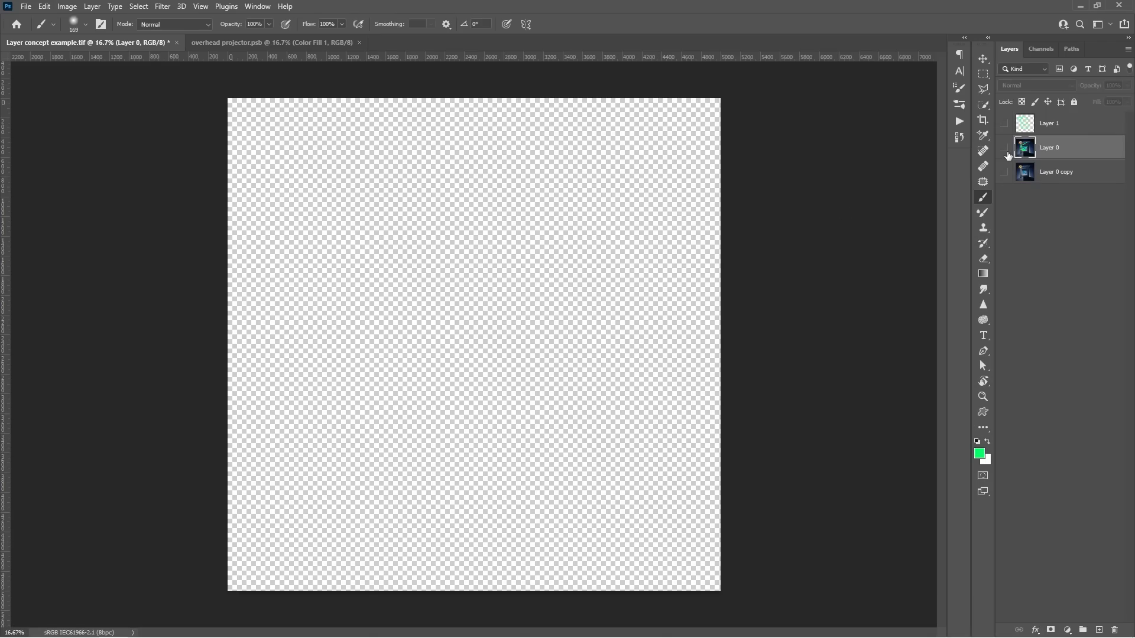
click(1005, 150)
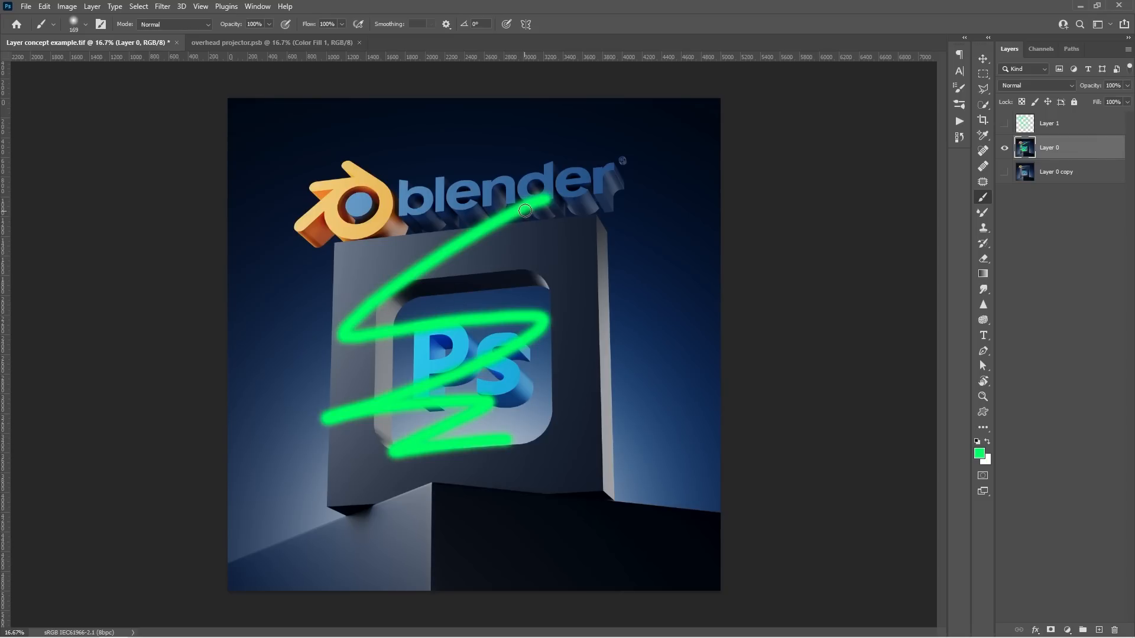
- Try to remove the green zigzag from Layer 0 with the Eraser tool, and undo the erasing
key(e)
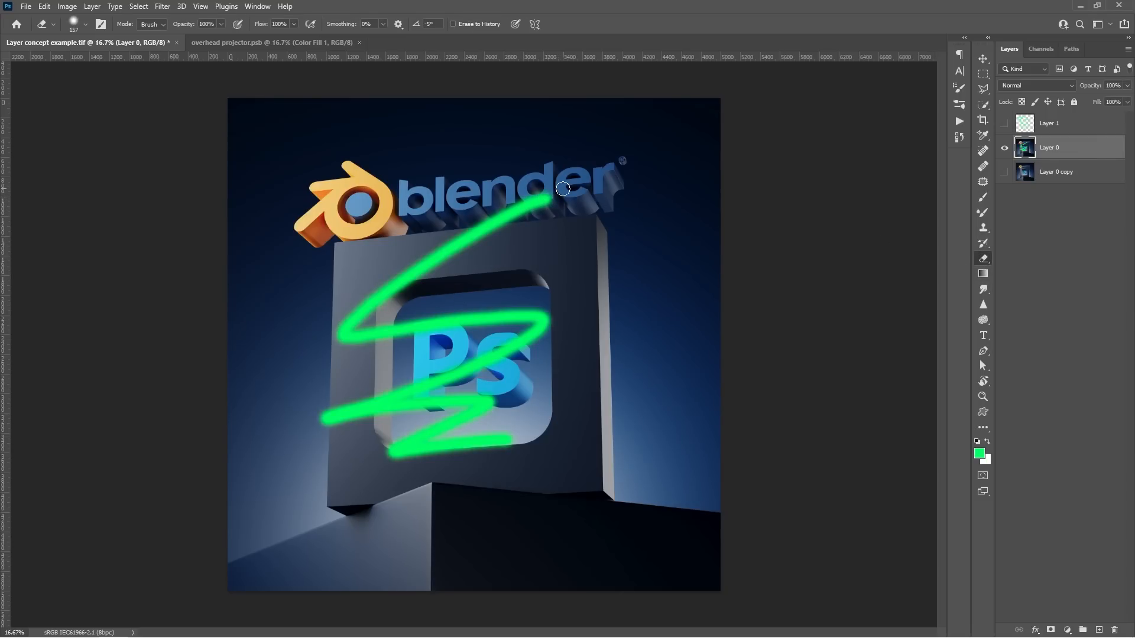
mouse_move(563, 188)
mouse_down()
mouse_move(484, 216)
mouse_move(334, 346)
mouse_move(483, 316)
mouse_move(541, 319)
mouse_move(509, 350)
mouse_move(367, 390)
mouse_move(380, 427)
mouse_move(533, 419)
mouse_up()
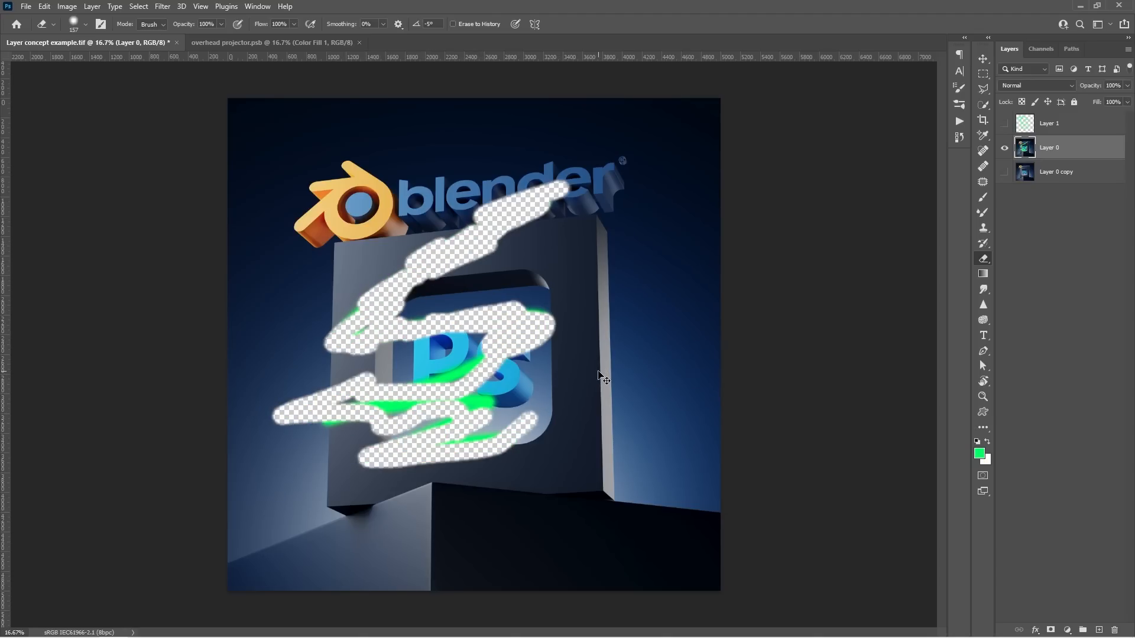
key(ctrl+z)
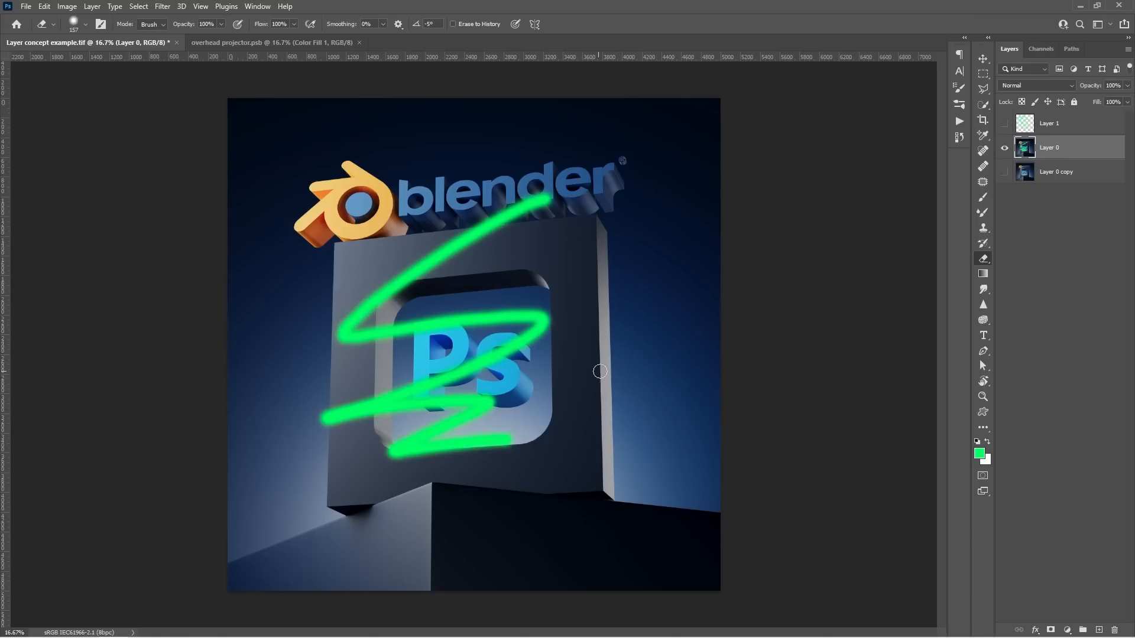
- Hide the painted Layer 0 and show the clean Layer 0 copy with Layer 1 above it
click(1005, 152)
click(1005, 172)
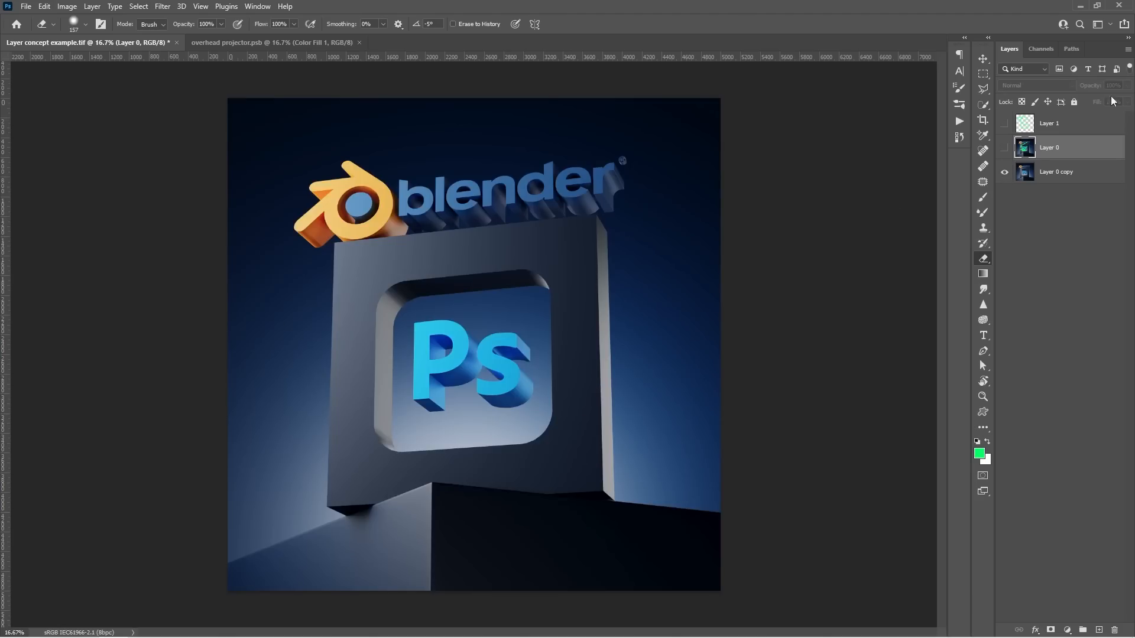
click(1004, 124)
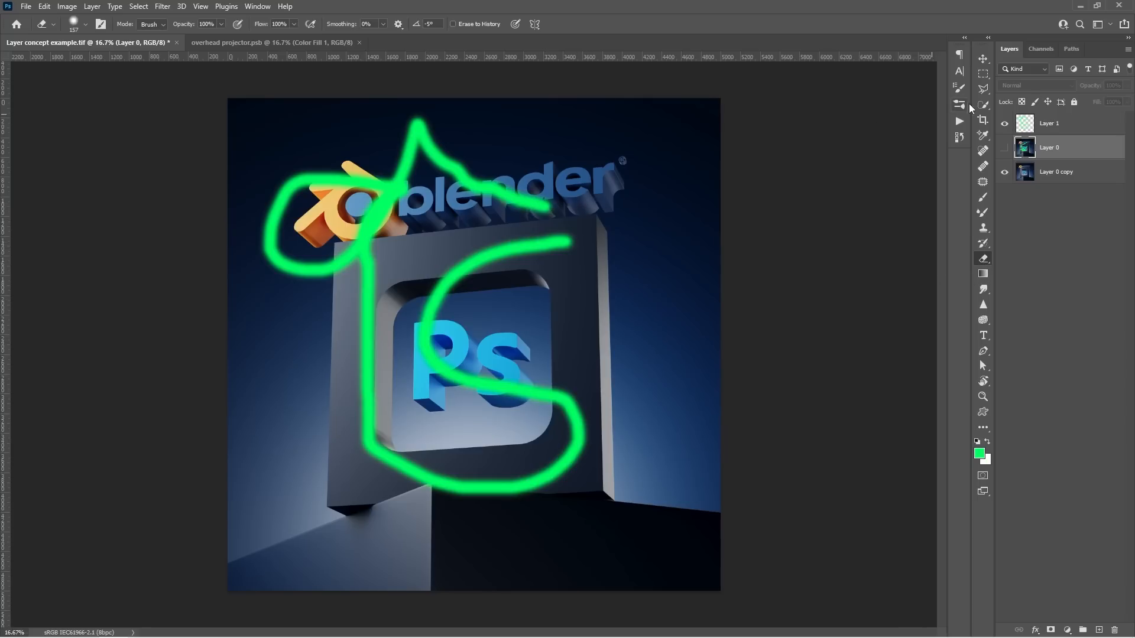
- Erase the part of Layer 1's green stroke that covers the Blender logo and text
click(1050, 132)
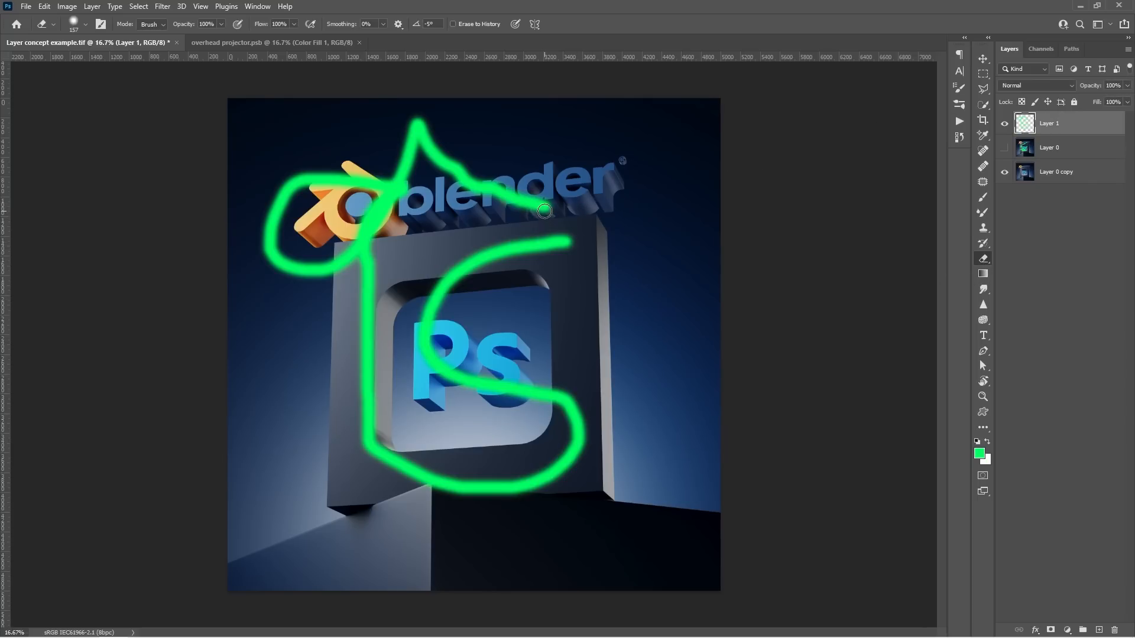
mouse_move(550, 203)
mouse_down()
mouse_move(504, 196)
mouse_move(571, 215)
mouse_move(414, 199)
mouse_move(486, 181)
mouse_move(435, 186)
mouse_move(457, 150)
mouse_move(393, 121)
mouse_move(354, 164)
mouse_move(444, 185)
mouse_move(409, 174)
mouse_move(393, 145)
mouse_move(358, 164)
mouse_move(387, 119)
mouse_move(376, 147)
mouse_move(262, 186)
mouse_move(389, 192)
mouse_move(393, 218)
mouse_move(379, 228)
mouse_move(393, 254)
mouse_move(339, 260)
mouse_move(372, 253)
mouse_up()
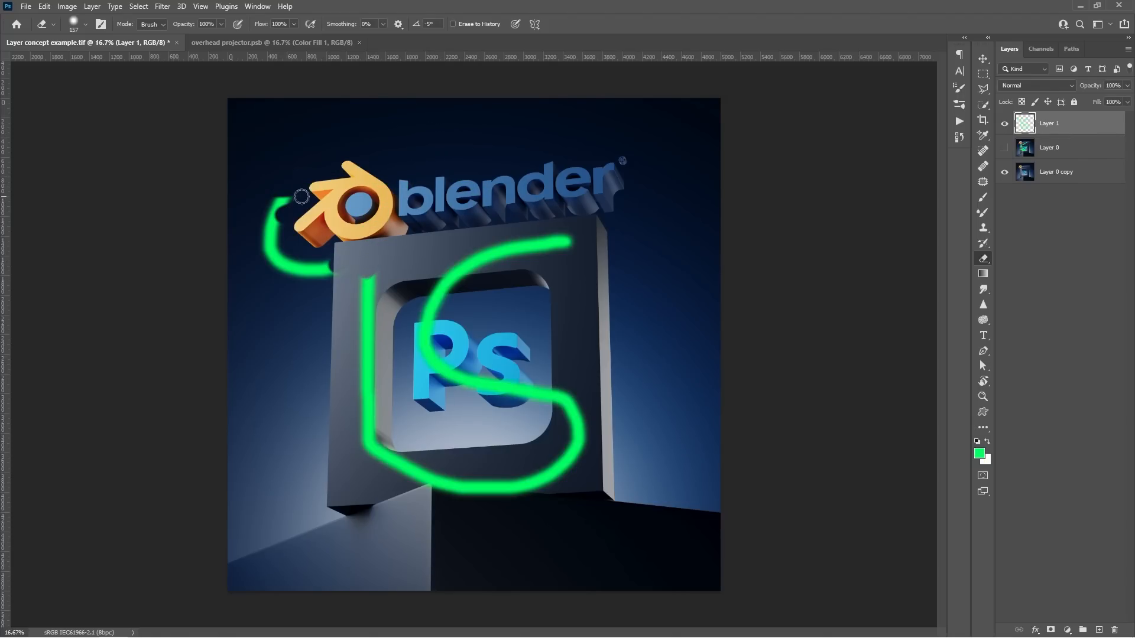
mouse_move(280, 185)
mouse_down()
mouse_move(266, 245)
mouse_move(296, 278)
mouse_move(299, 248)
mouse_move(328, 263)
mouse_up()
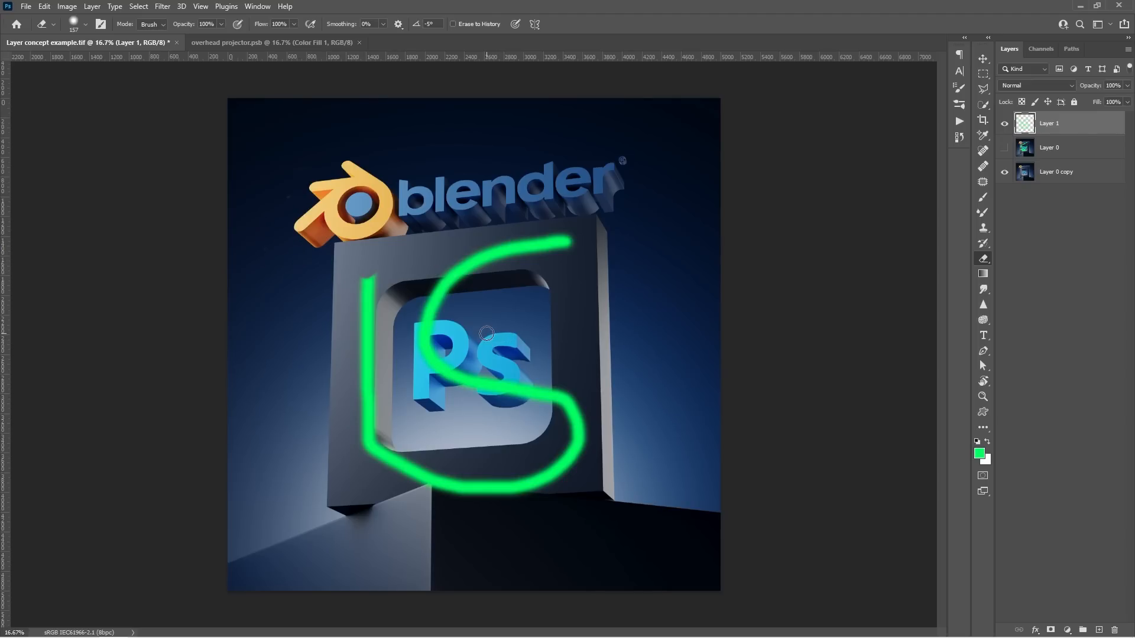
- Toggle Layer 1's visibility off and on to compare, leaving it visible and selected
click(1005, 124)
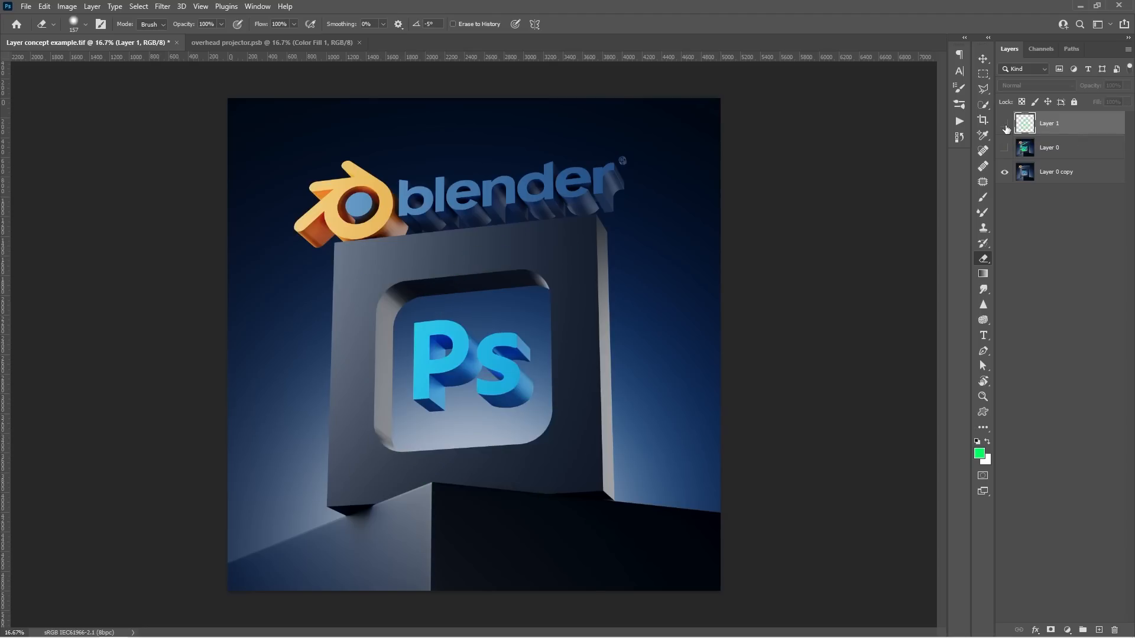
click(1017, 154)
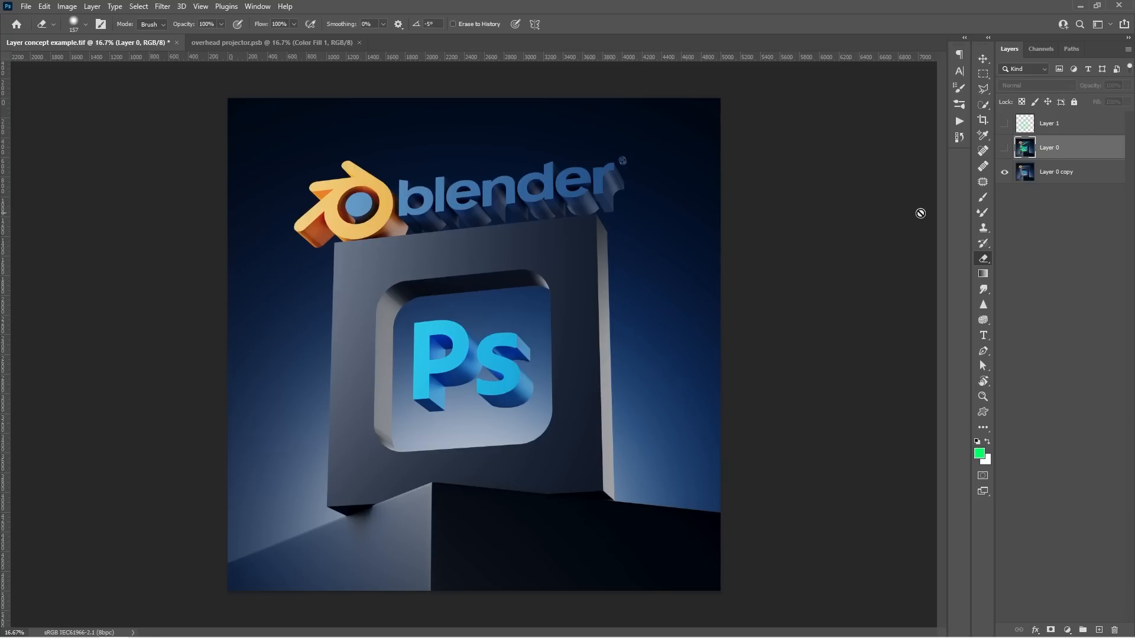
click(1004, 124)
click(1028, 127)
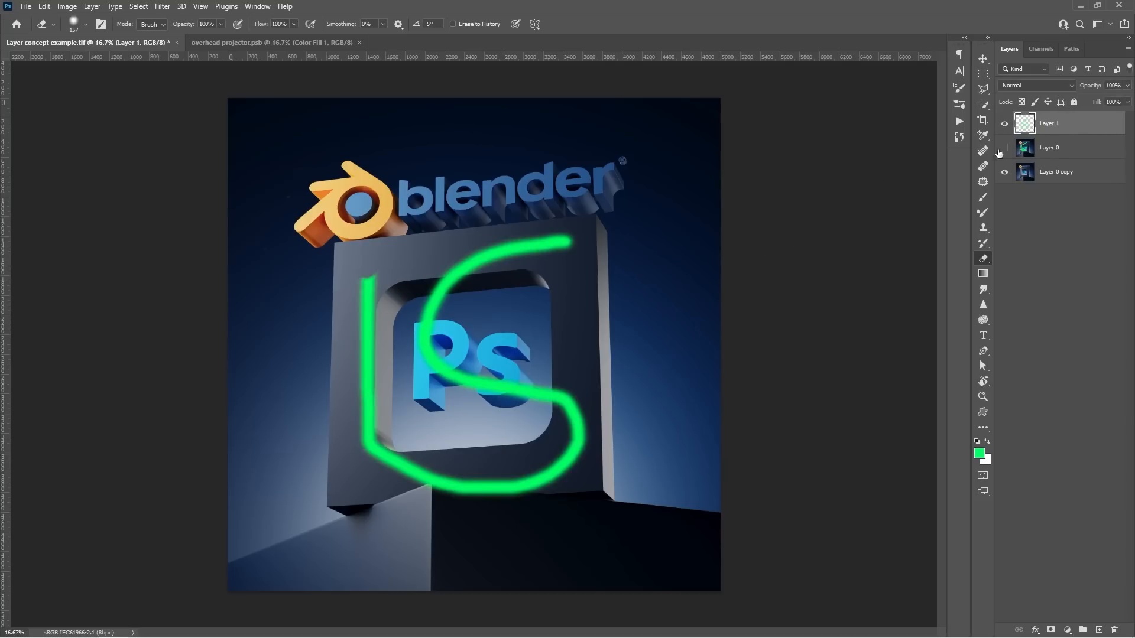
- Enlarge the eraser brush to 685 px and check its size and hardness settings, and increase it to about 889 px with softer edges
alt+right_click(395, 287)
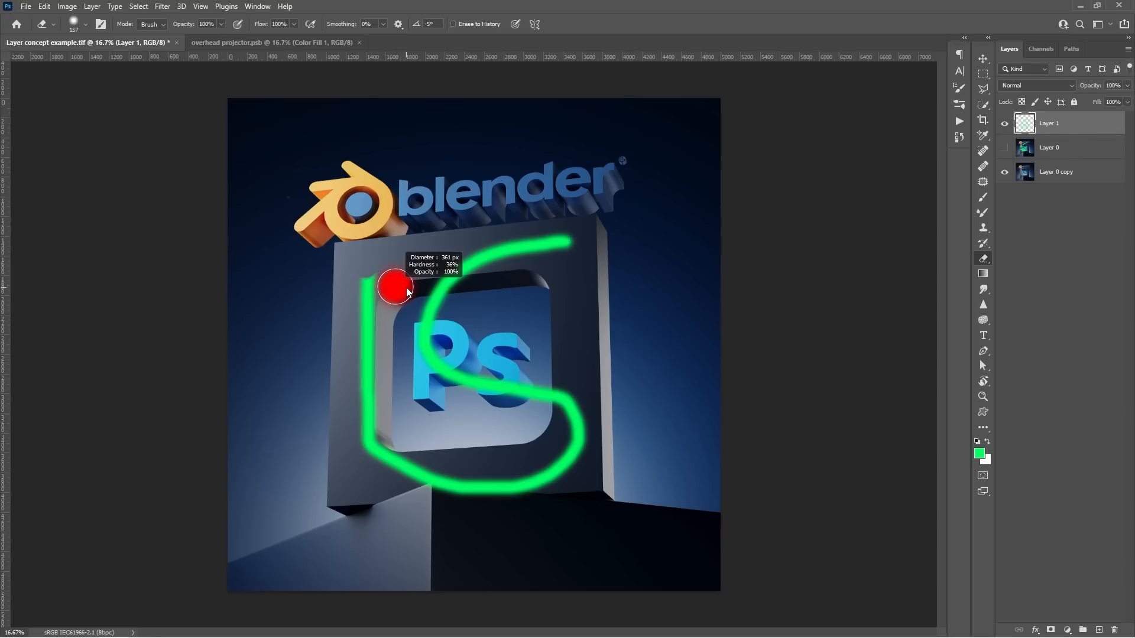
mouse_move(406, 287)
mouse_down()
mouse_move(461, 293)
mouse_move(447, 296)
mouse_move(462, 283)
mouse_move(416, 289)
mouse_up()
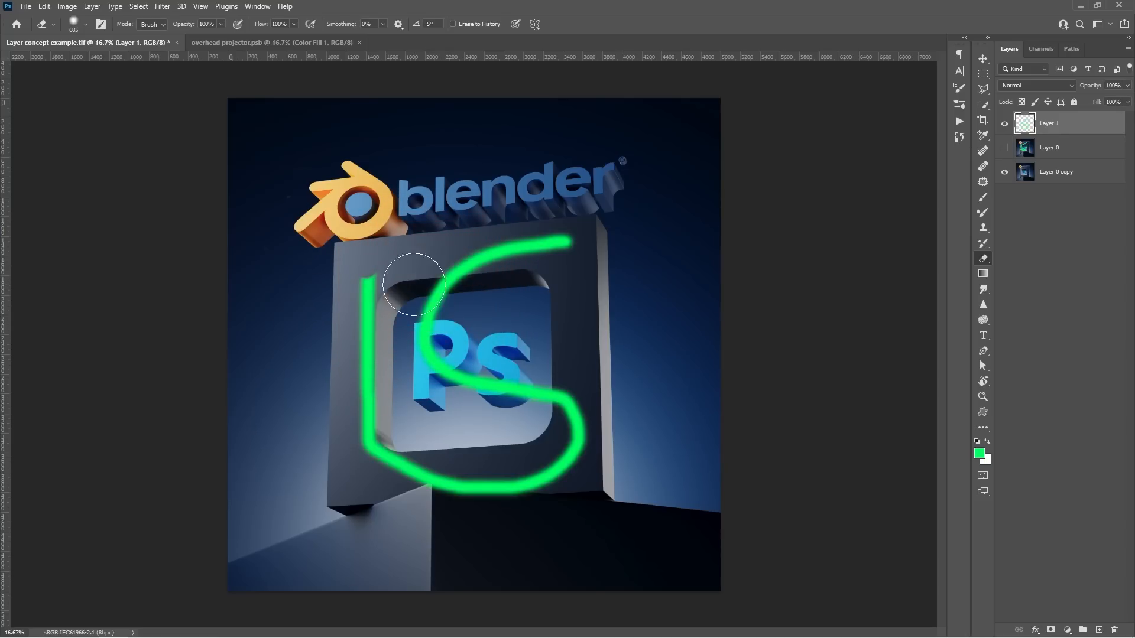
click(87, 23)
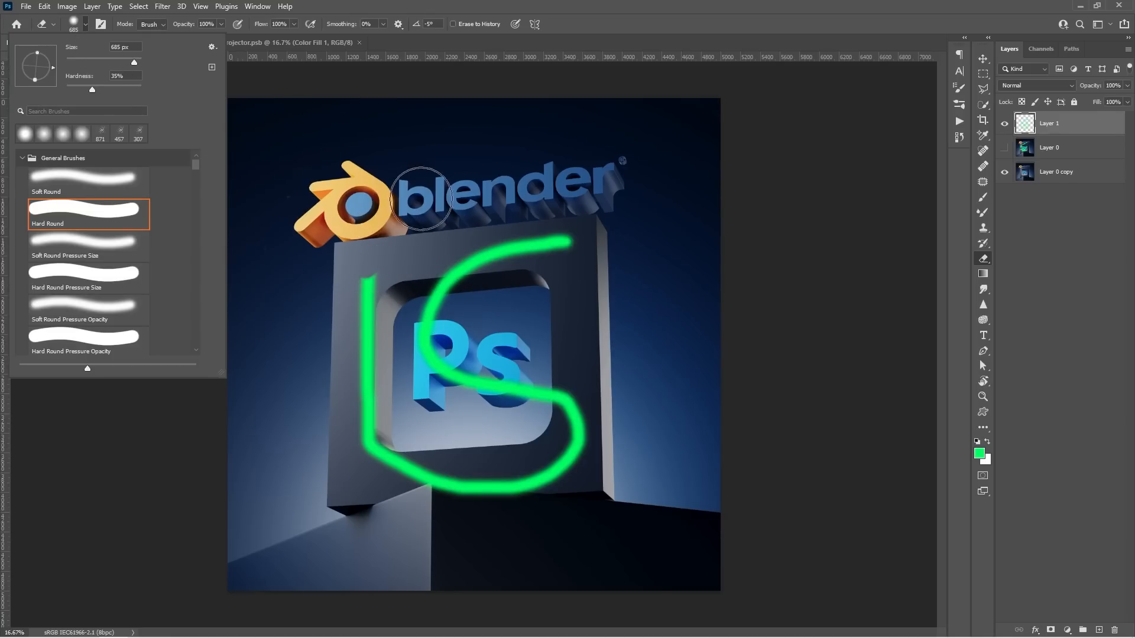
click(371, 227)
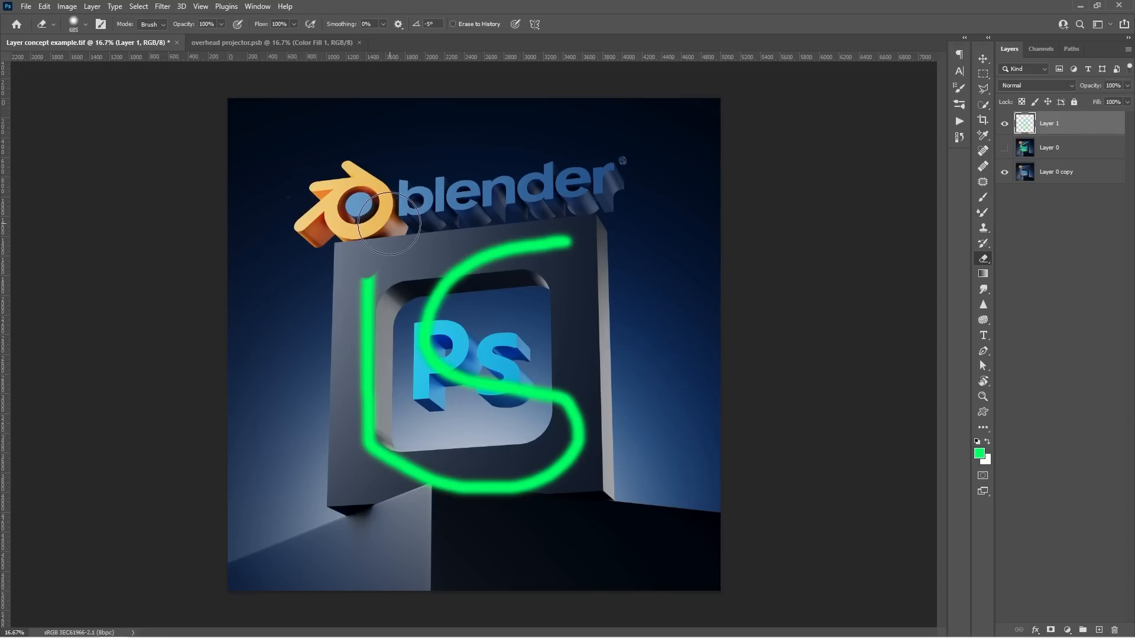
mouse_move(384, 223)
mouse_down()
mouse_move(406, 224)
mouse_move(382, 222)
mouse_move(392, 221)
mouse_move(391, 162)
mouse_up()
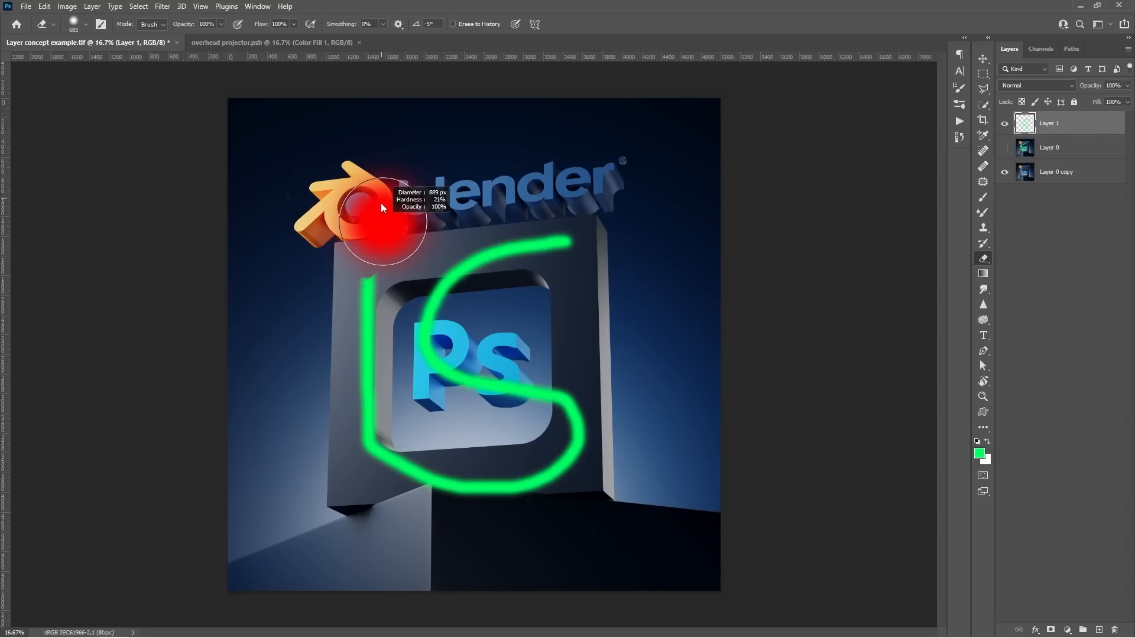
mouse_move(382, 205)
mouse_down()
mouse_move(368, 372)
mouse_move(381, 197)
mouse_move(382, 226)
mouse_up()
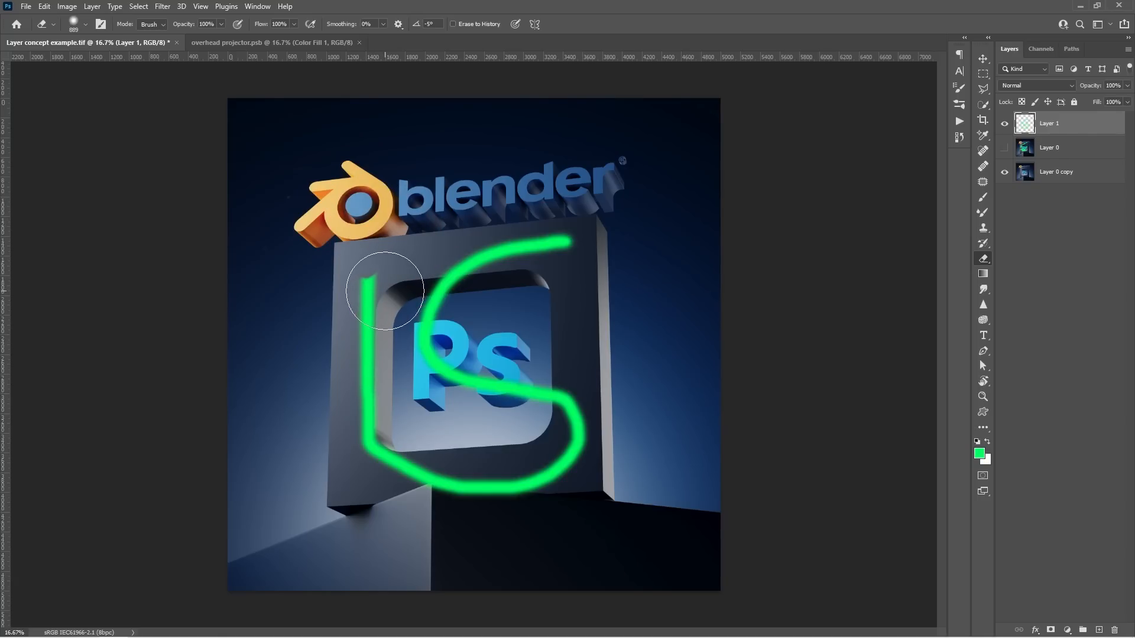
- Brush a large soft green blob over the centre of Layer 1, and add a layer mask inverted to black
key(b)
mouse_move(451, 302)
mouse_down()
mouse_move(434, 338)
mouse_move(497, 309)
mouse_move(439, 313)
mouse_move(437, 349)
mouse_move(525, 317)
mouse_move(451, 278)
mouse_move(432, 323)
mouse_move(482, 418)
mouse_move(473, 386)
mouse_move(535, 397)
mouse_move(551, 380)
mouse_move(494, 315)
mouse_move(524, 371)
mouse_move(387, 403)
mouse_move(526, 397)
mouse_move(549, 421)
mouse_move(546, 243)
mouse_move(403, 342)
mouse_move(408, 296)
mouse_move(456, 325)
mouse_up()
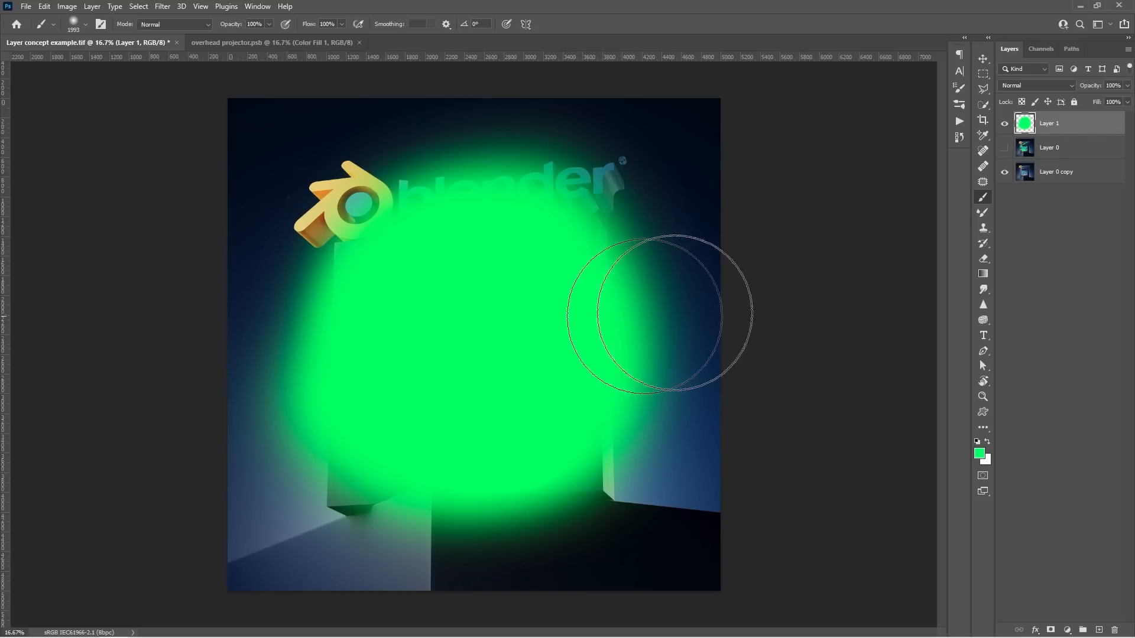
click(1052, 631)
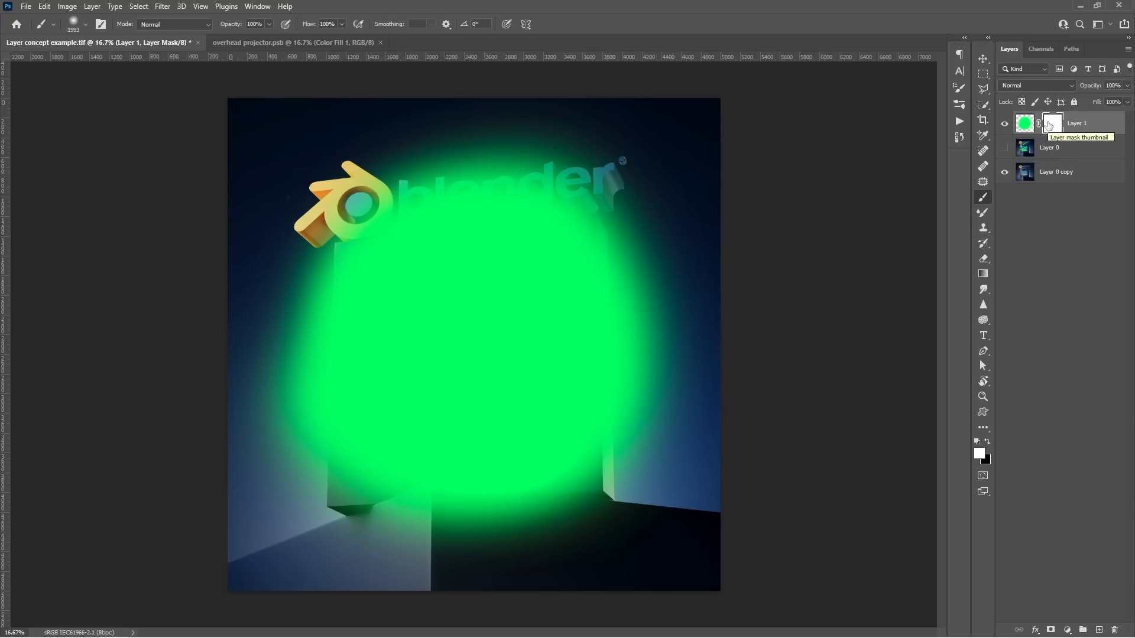
key(ctrl+i)
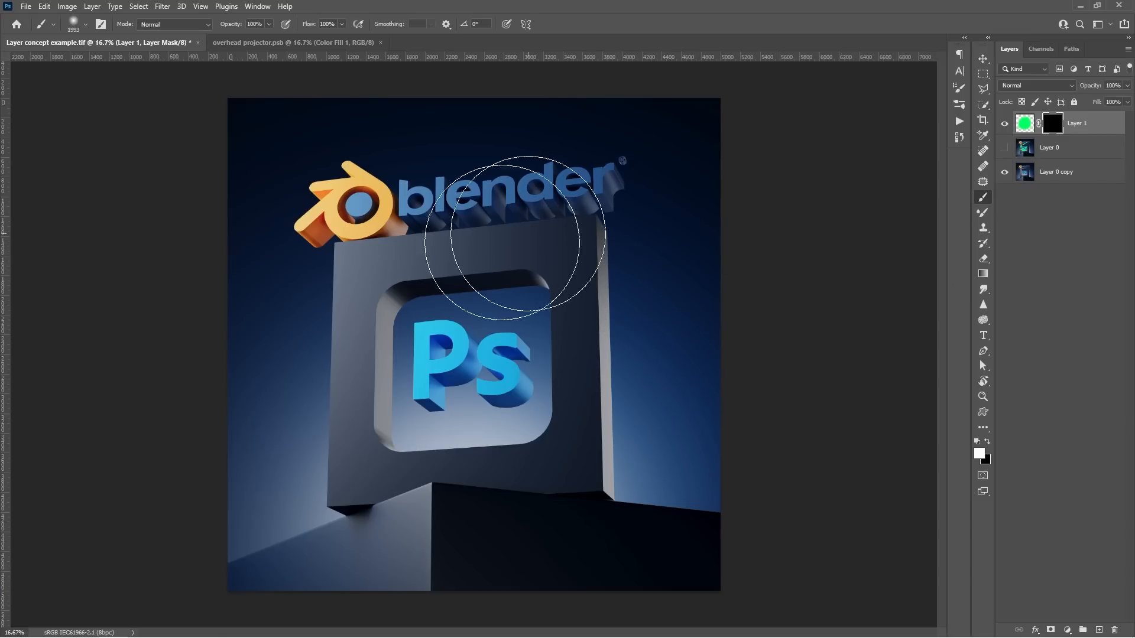
- Switch the active target between Layer 1's image and its mask to compare the foreground and background colors
alt+right_click(464, 274)
mouse_move(461, 177)
mouse_down()
mouse_move(438, 308)
mouse_move(391, 299)
mouse_up()
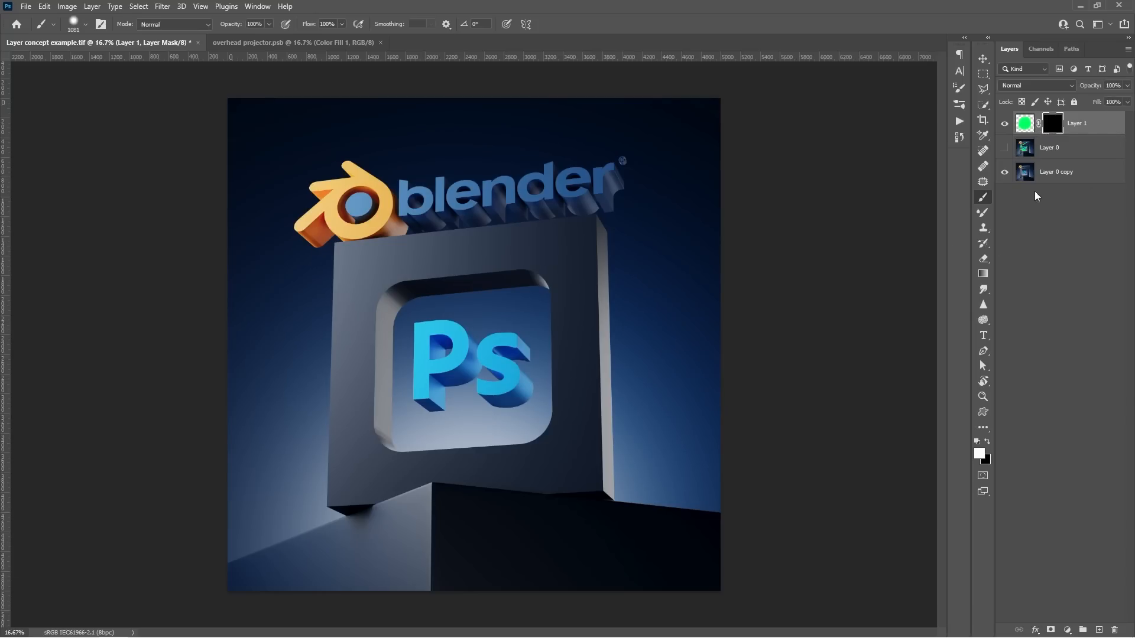
click(1025, 124)
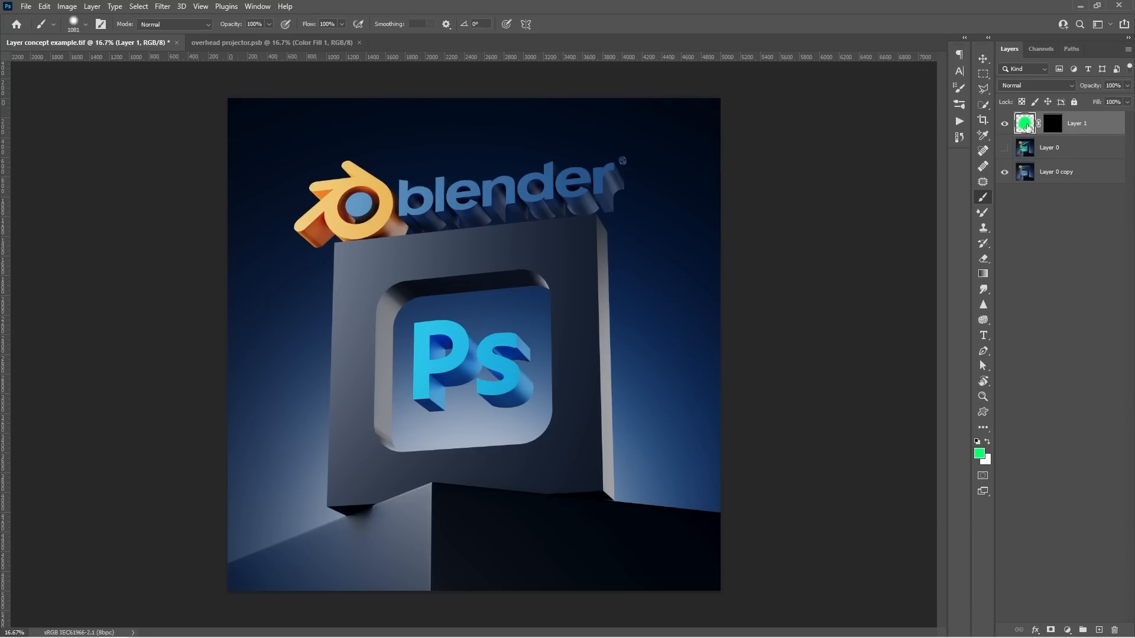
click(1056, 124)
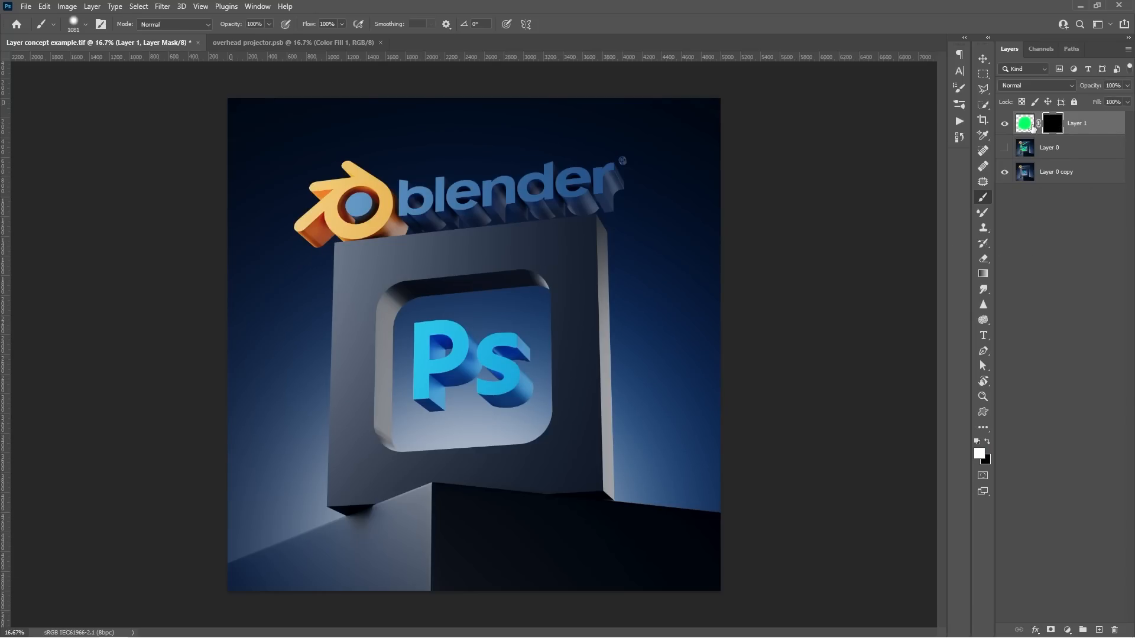
click(1031, 127)
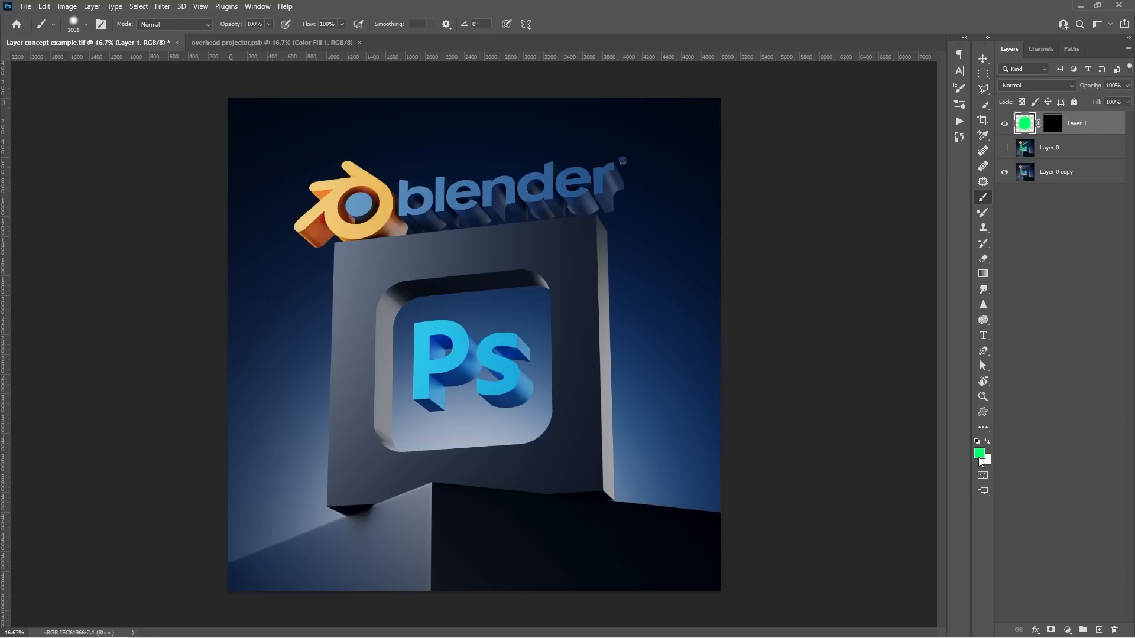
- Paint a triangle outline in white on Layer 1's black mask with a brush of about 337 px
click(1053, 125)
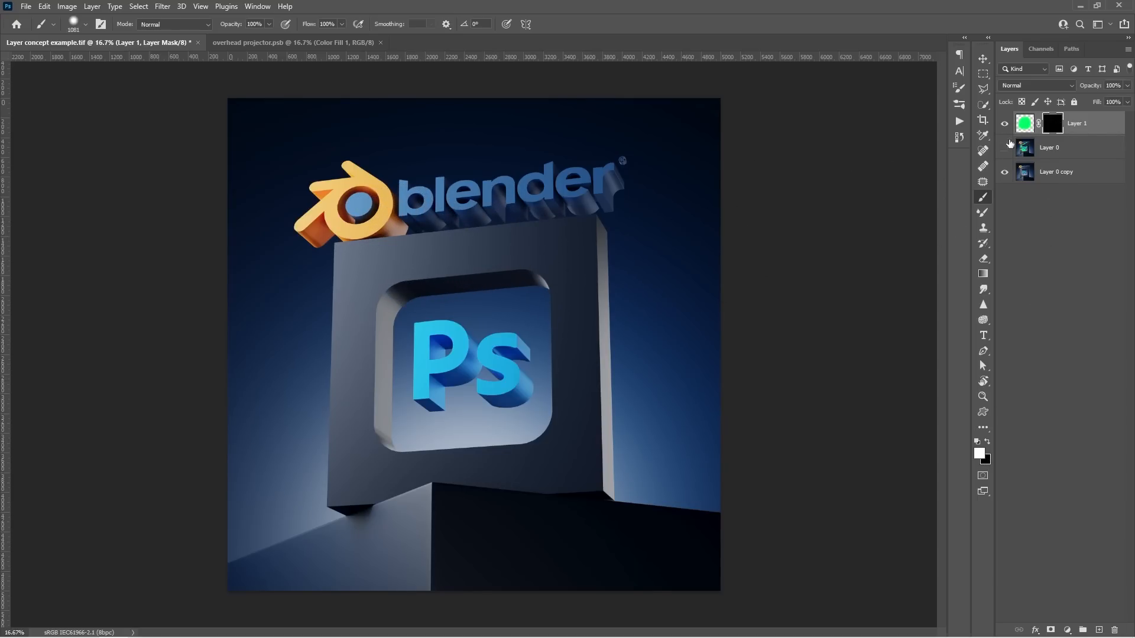
mouse_move(464, 253)
alt+mouse_down()
mouse_move(520, 255)
mouse_move(440, 263)
alt+mouse_up()
mouse_move(476, 203)
mouse_down()
mouse_move(377, 431)
mouse_move(597, 401)
mouse_move(467, 201)
mouse_up()
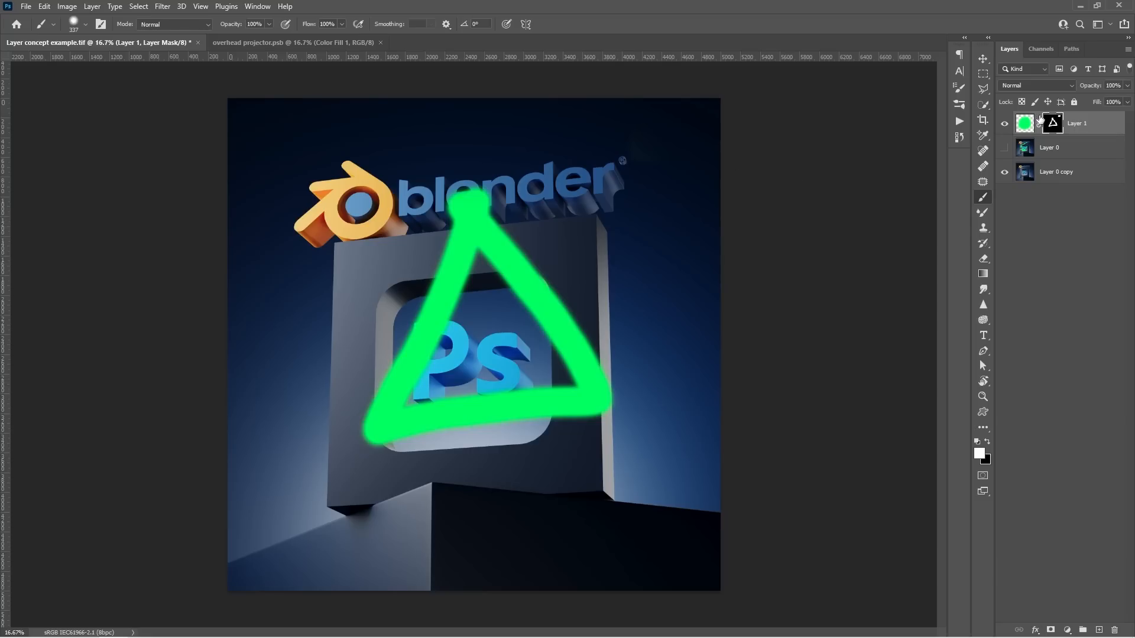
- Toggle Layer 1's mask and the layer's visibility off and on to compare, leaving both the layer and mask enabled
shift+click(1054, 129)
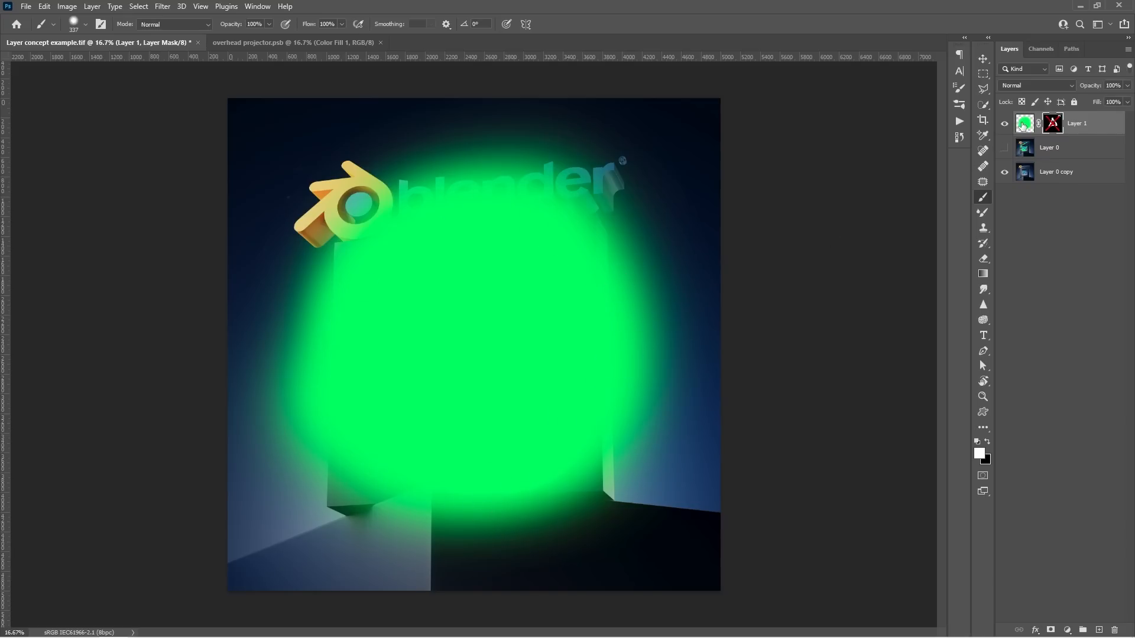
click(1007, 127)
click(1006, 127)
click(1006, 127)
click(1007, 127)
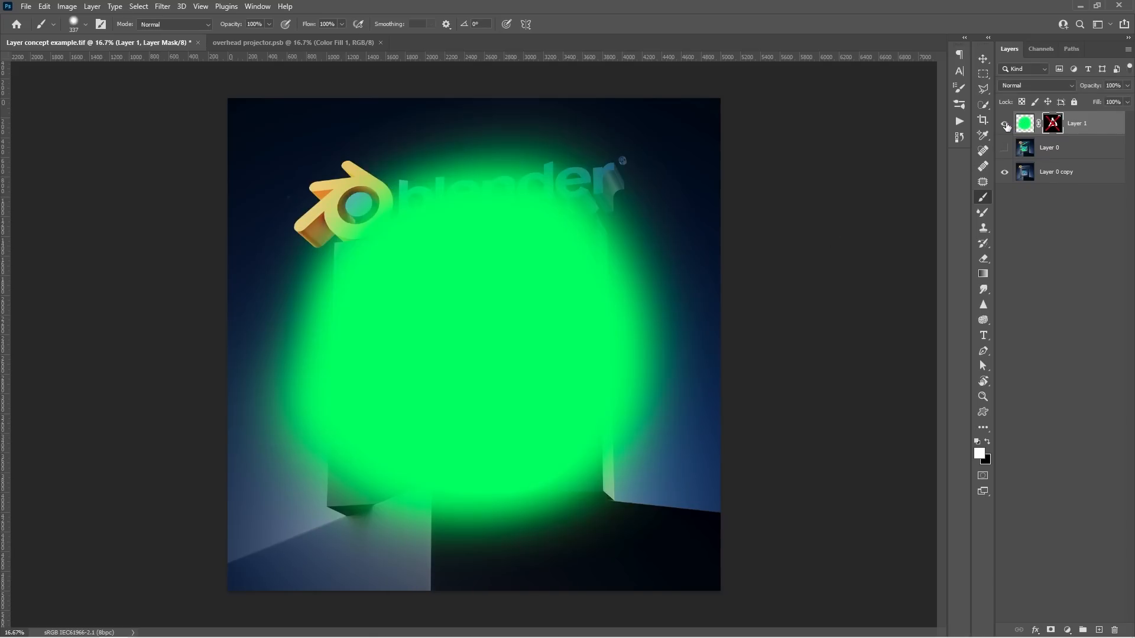
shift+click(1057, 126)
shift+click(1057, 125)
shift+click(1056, 125)
shift+click(1058, 126)
shift+click(1056, 125)
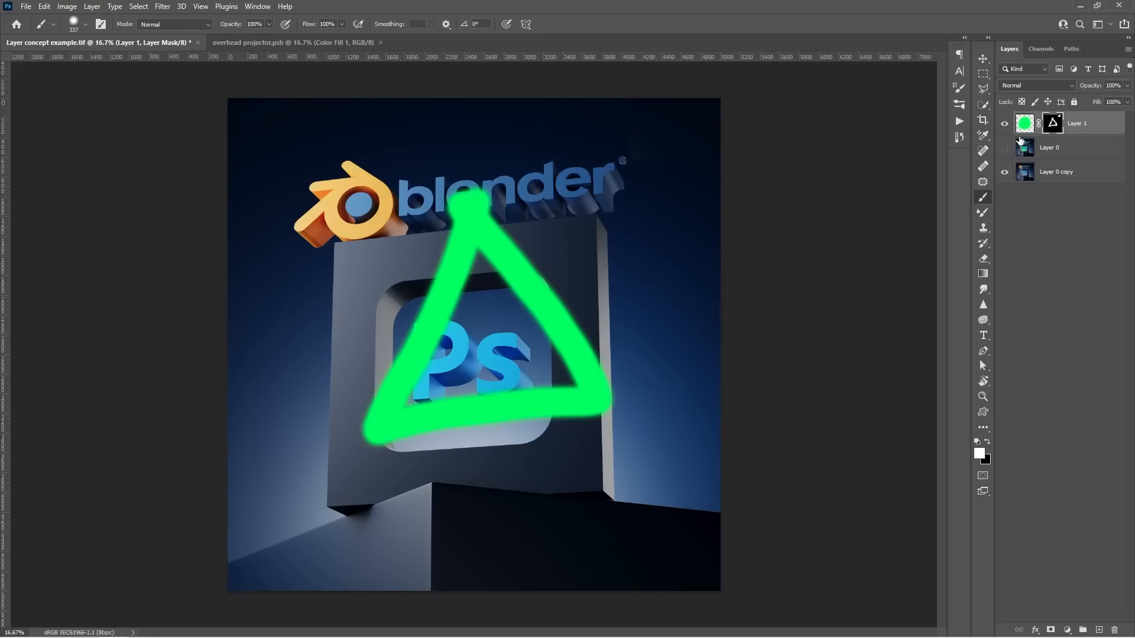
- Create a new layer group above Layer 1 and move Layer 1 into it
click(1024, 123)
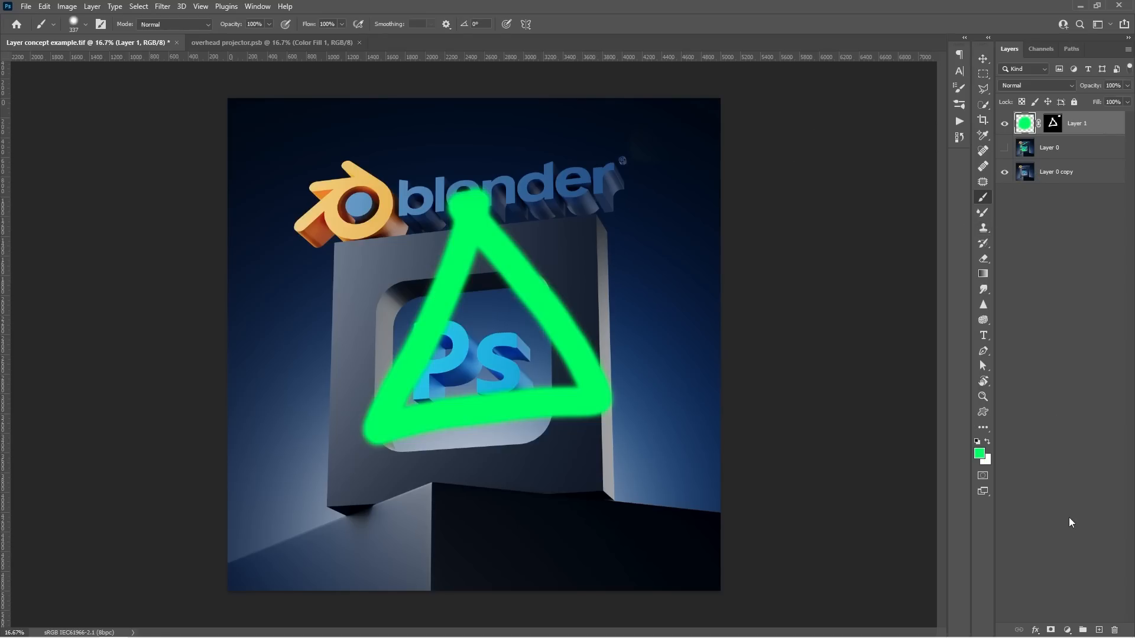
click(1083, 631)
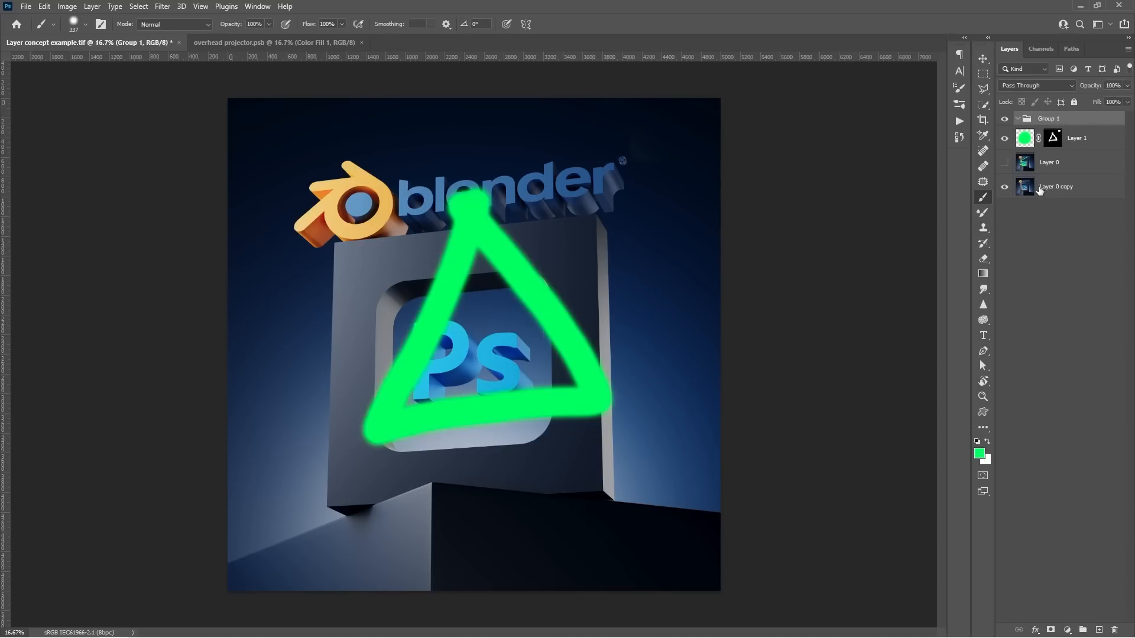
drag(1023, 138, 1041, 120)
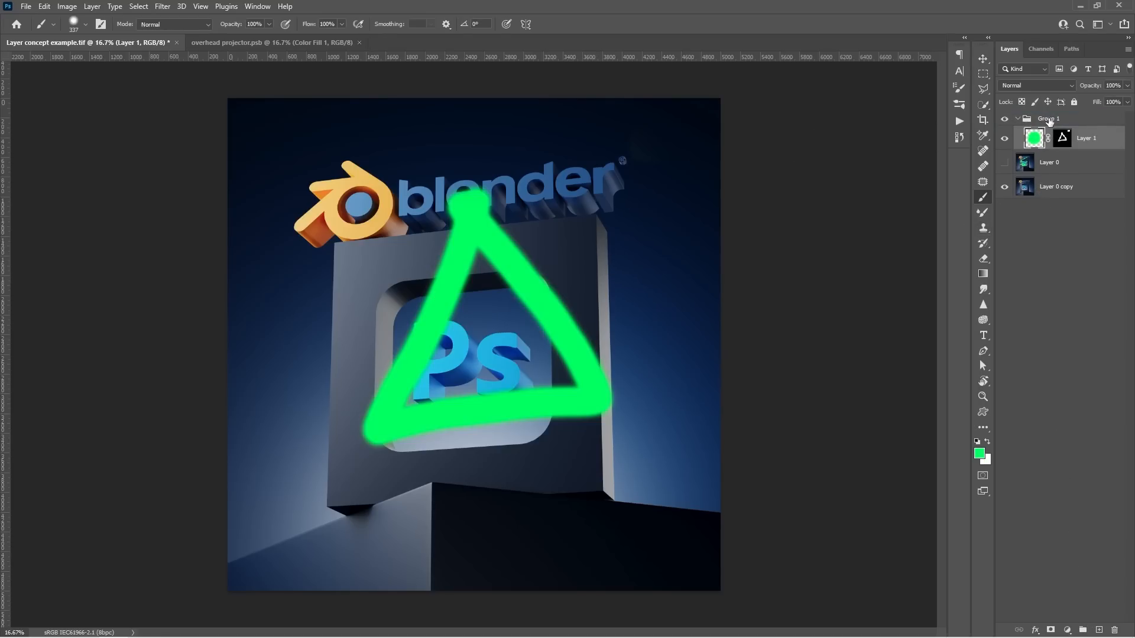
- Add a layer mask to Group 1 and paint a horizontal black stroke on it across the middle of the triangle
click(1041, 122)
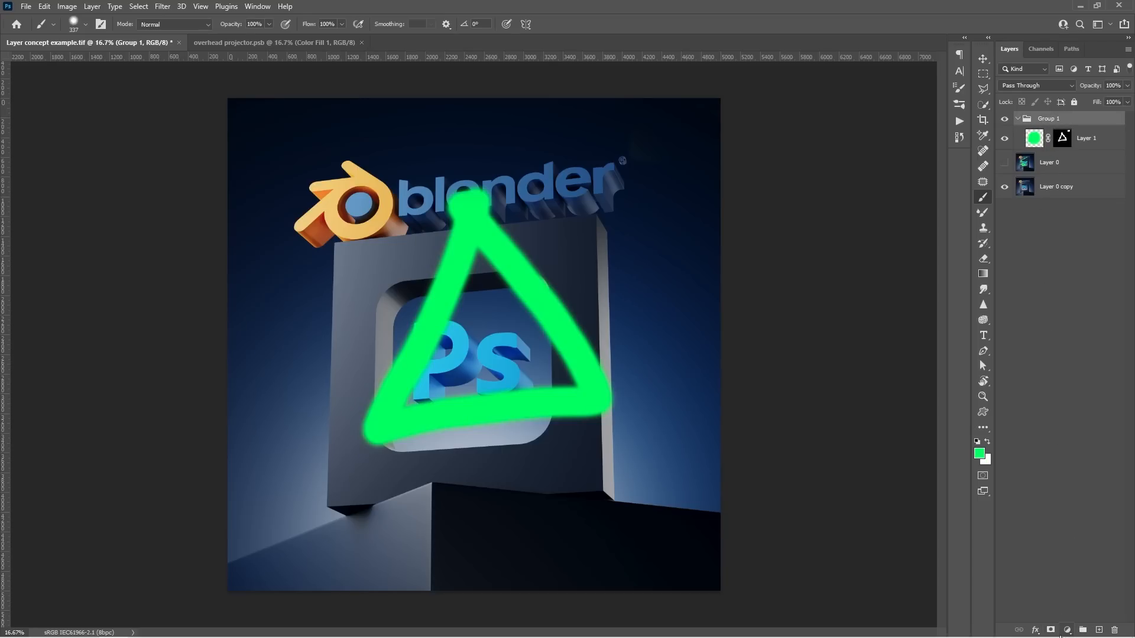
click(1050, 630)
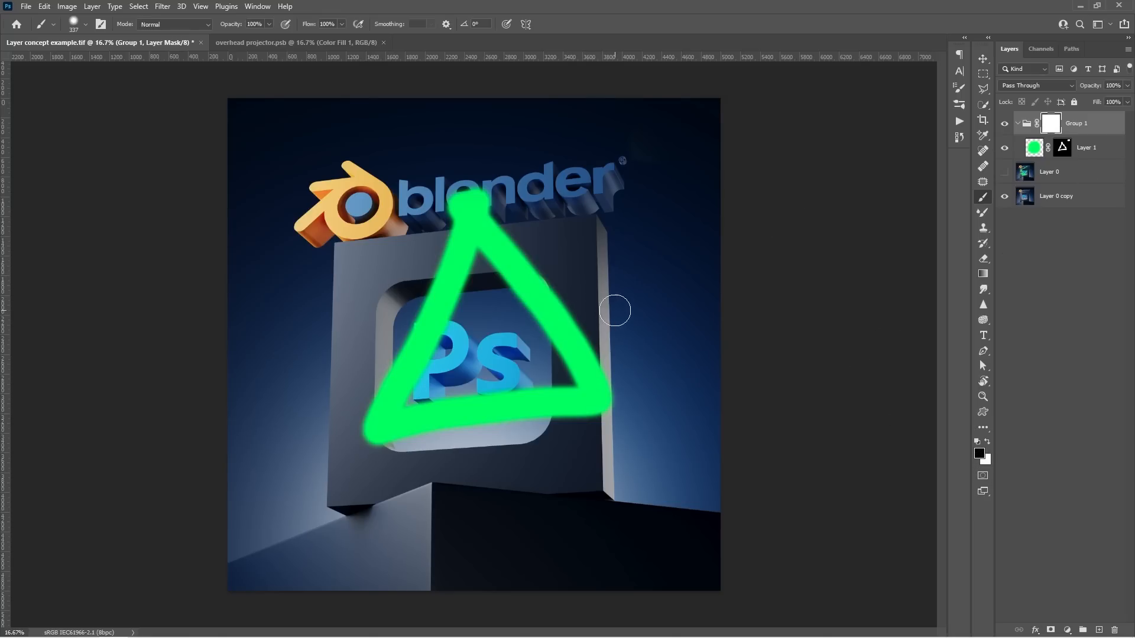
key(x)
drag(322, 312, 588, 305)
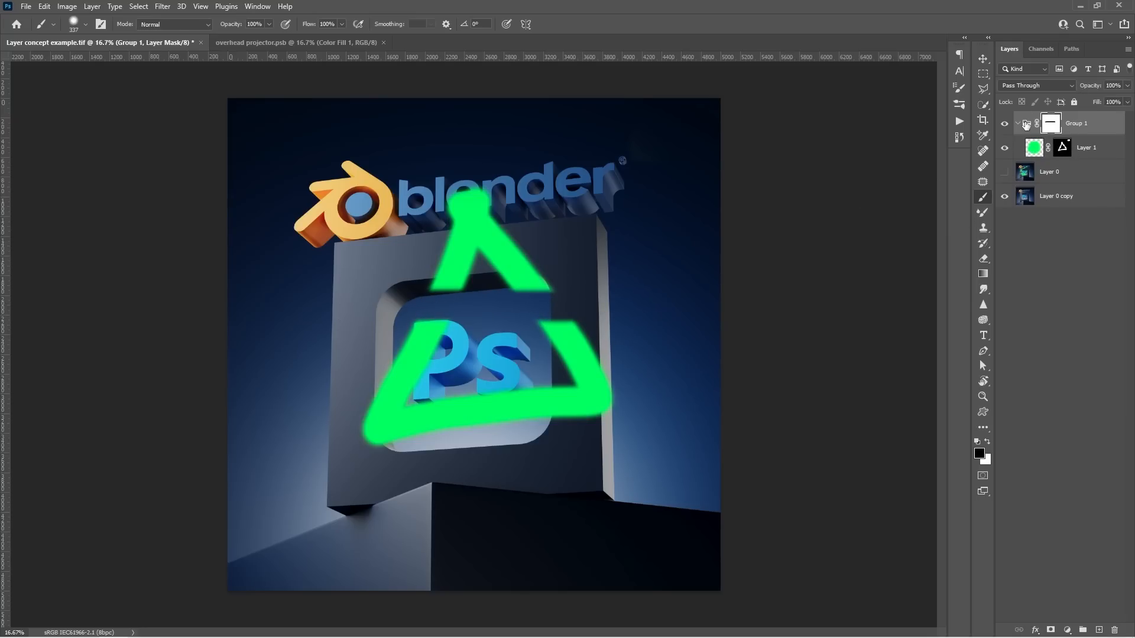
- Duplicate Layer 1 inside Group 1 and delete the copy
mouse_move(1036, 151)
mouse_down()
mouse_move(1032, 171)
mouse_move(1044, 154)
mouse_up()
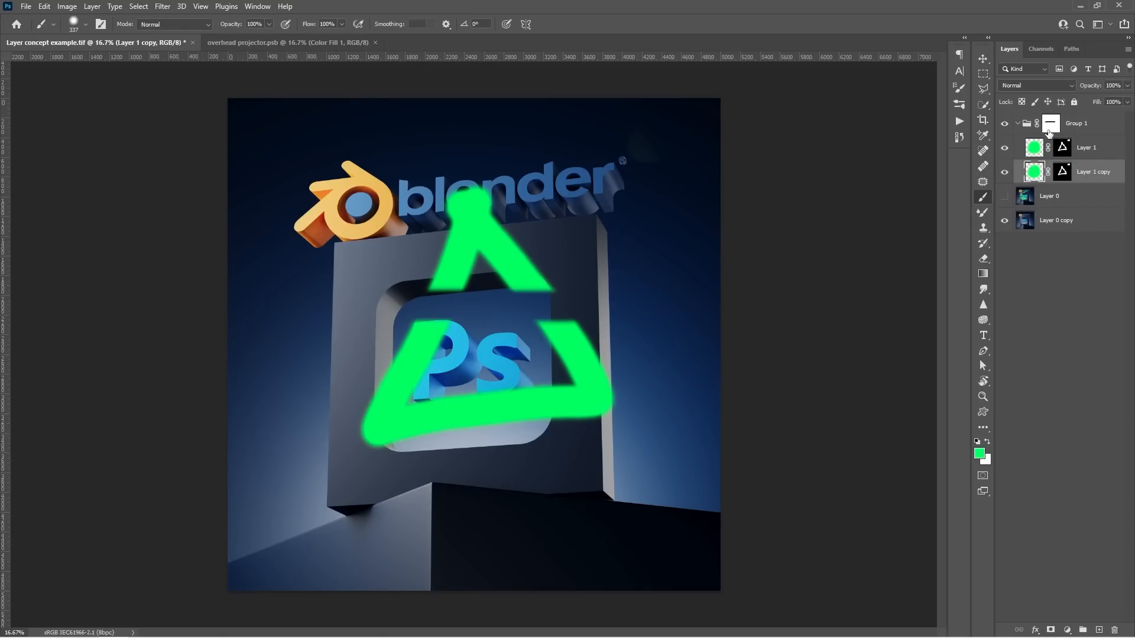
key(Delete)
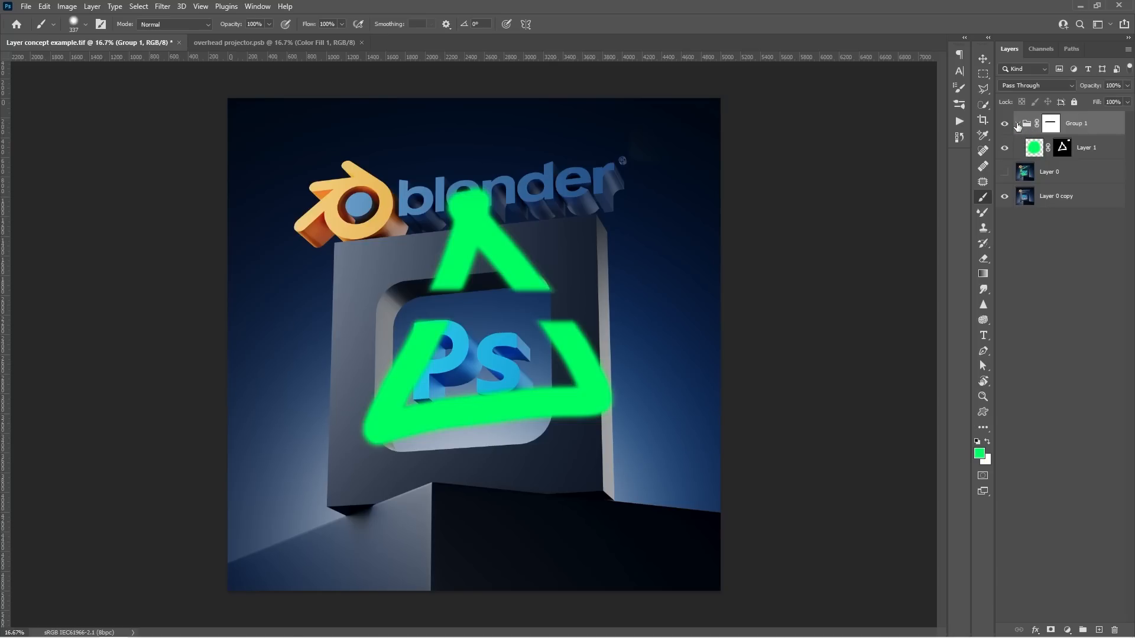
- Create a new layer above Layer 1 inside Group 1 and paint a large red area over the artwork with a brush of about 1477 px
click(1031, 147)
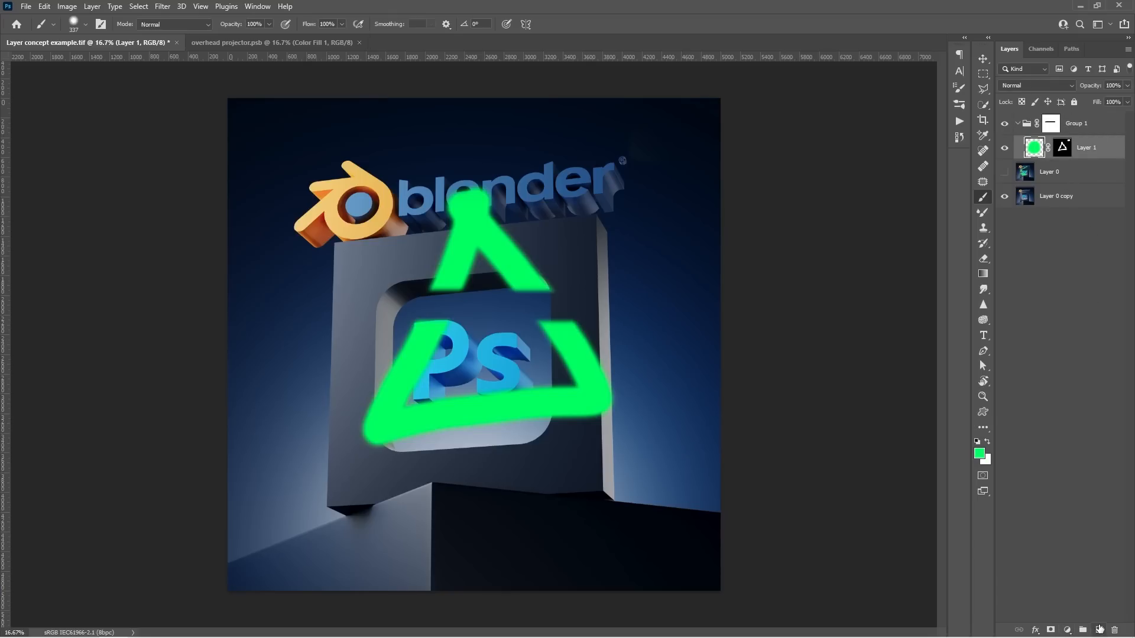
click(1099, 630)
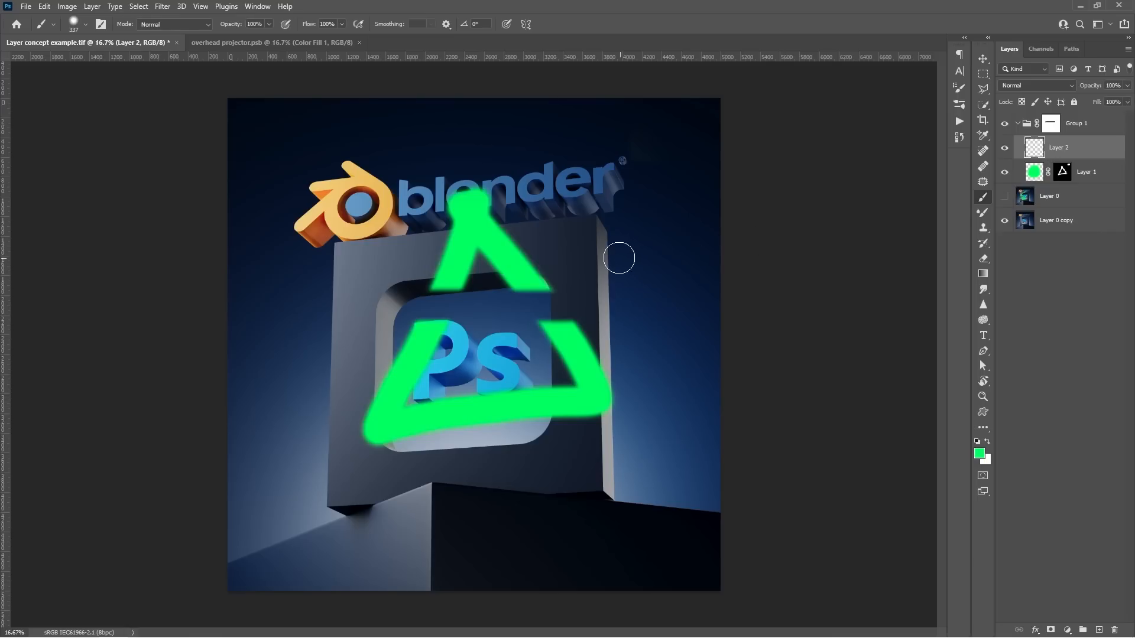
click(981, 455)
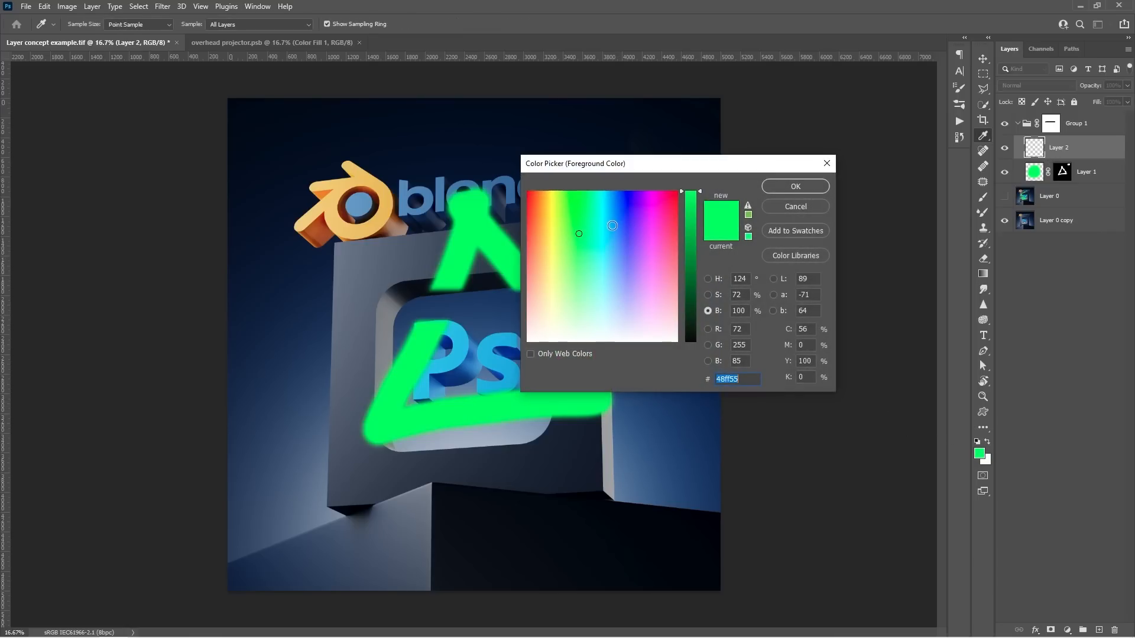
drag(534, 219, 543, 211)
click(786, 187)
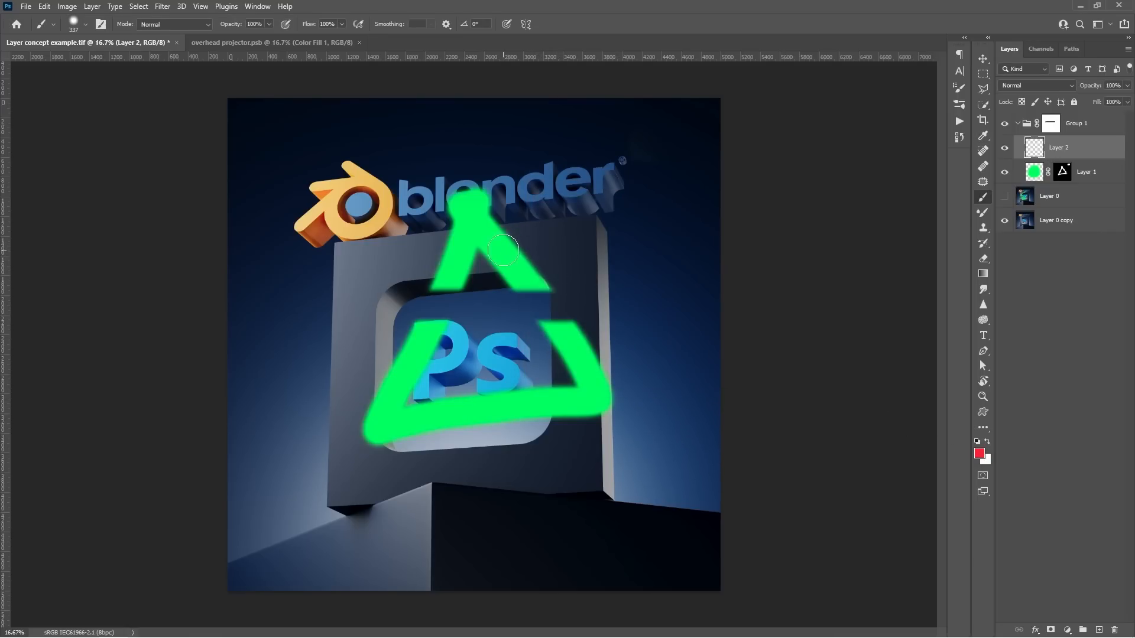
drag(507, 247, 563, 240)
mouse_move(508, 284)
mouse_down()
mouse_move(481, 291)
mouse_move(393, 240)
mouse_move(572, 374)
mouse_up()
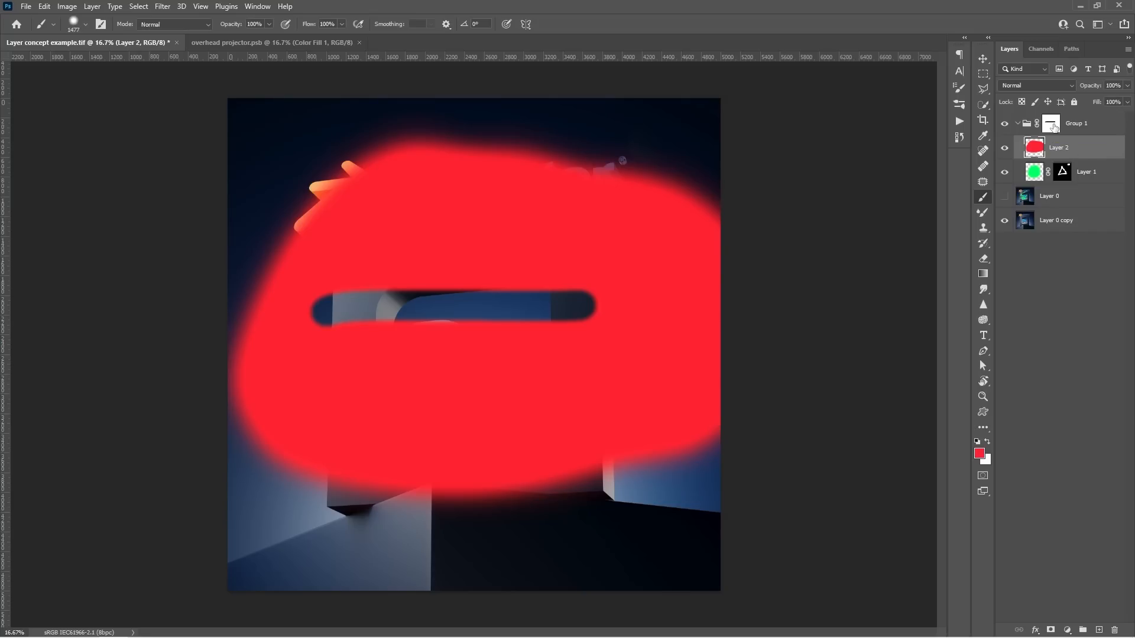
- Disable Group 1's mask and swap the stacking order of Layer 1 and Layer 2 to compare, leaving Layer 2 on top
shift+click(1054, 127)
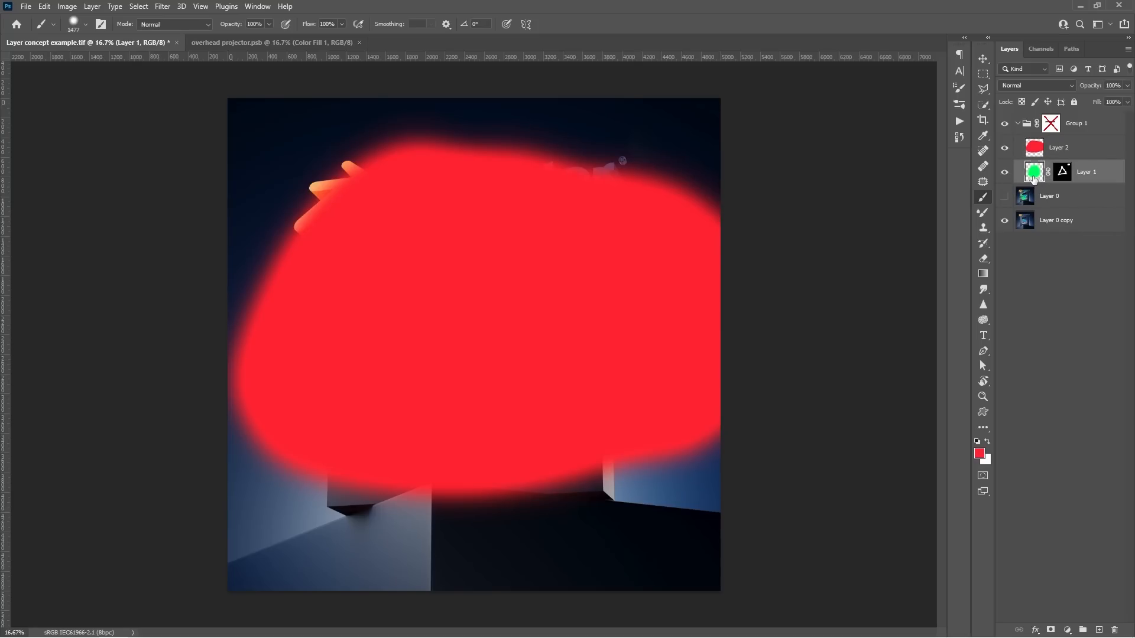
drag(1033, 178, 1035, 142)
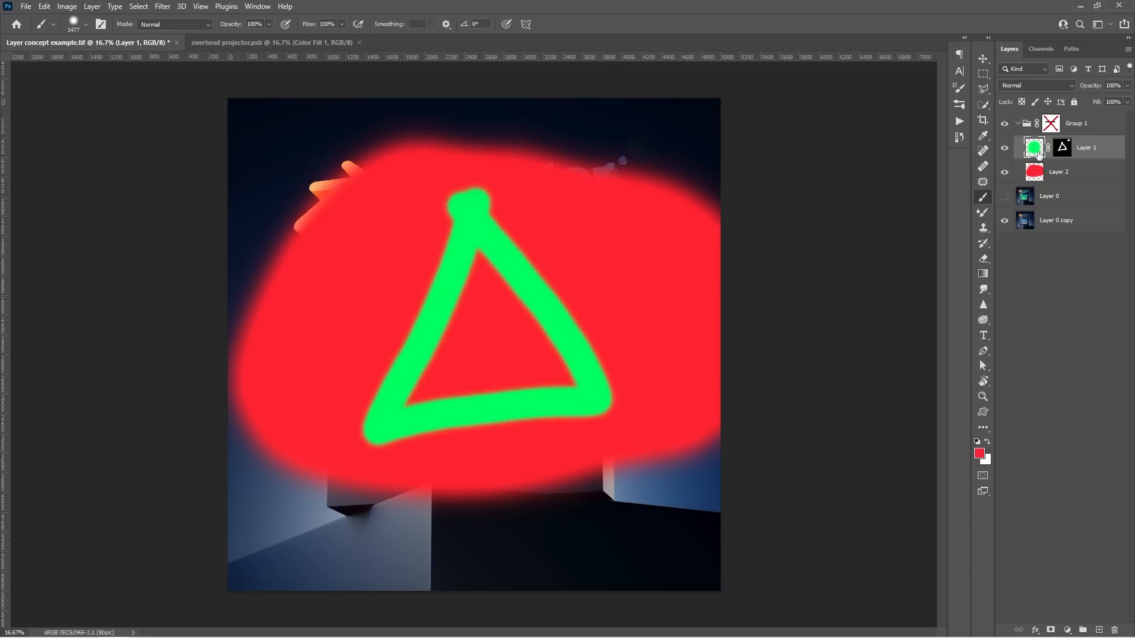
click(1035, 177)
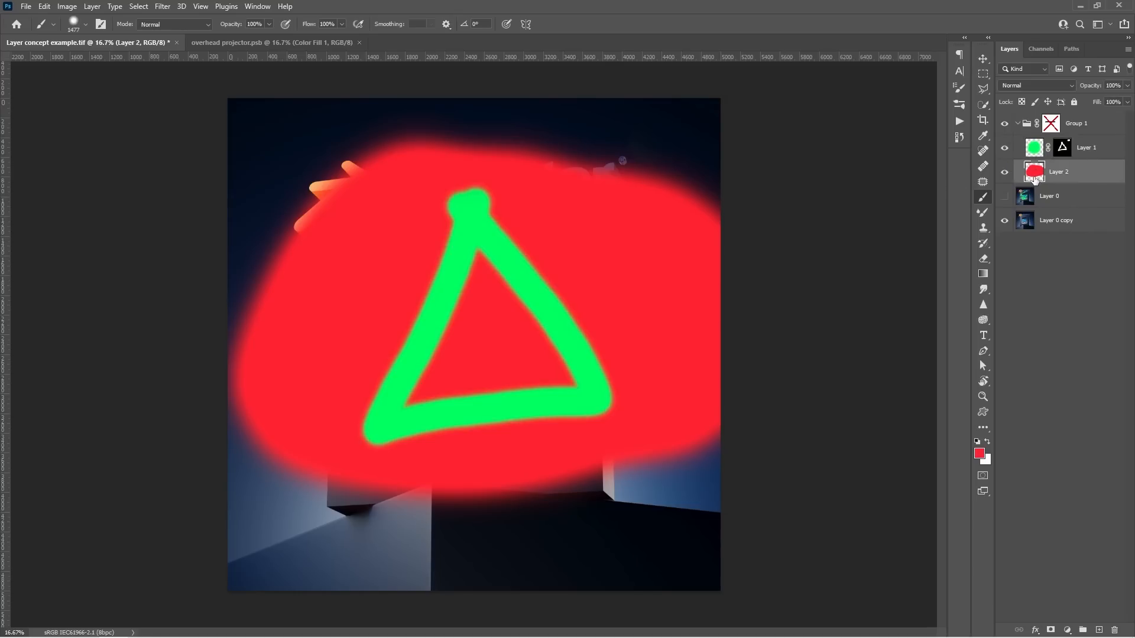
drag(1035, 177, 1039, 145)
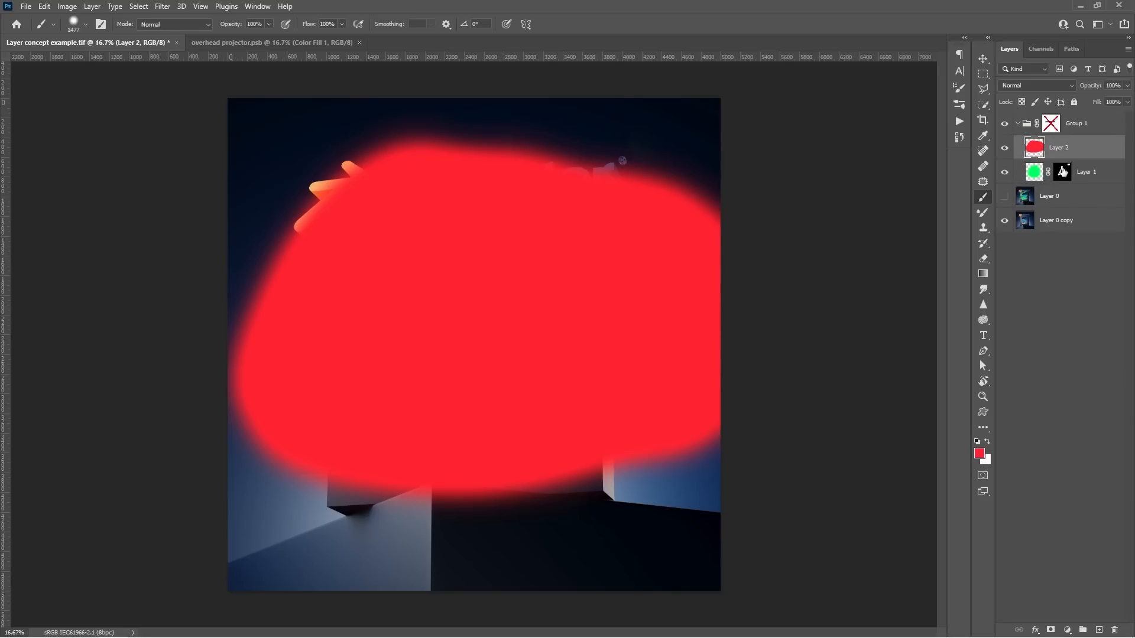
- Disable Layer 1's mask and clip Layer 2 to Layer 1, releasing and reapplying the clipping mask to compare
shift+click(1062, 171)
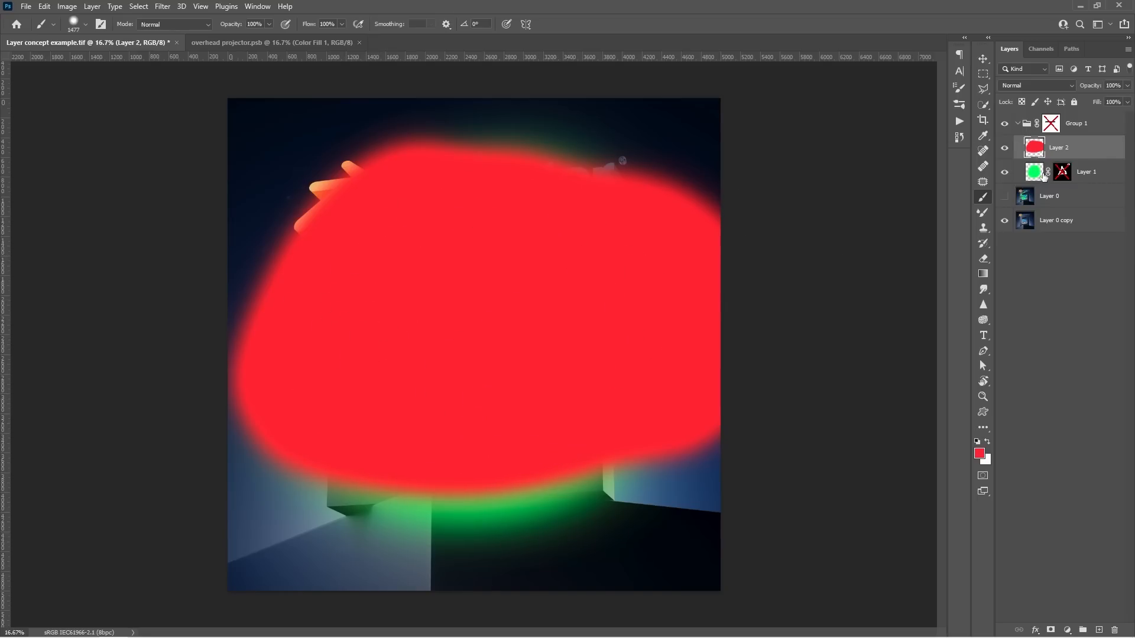
alt+click(1103, 155)
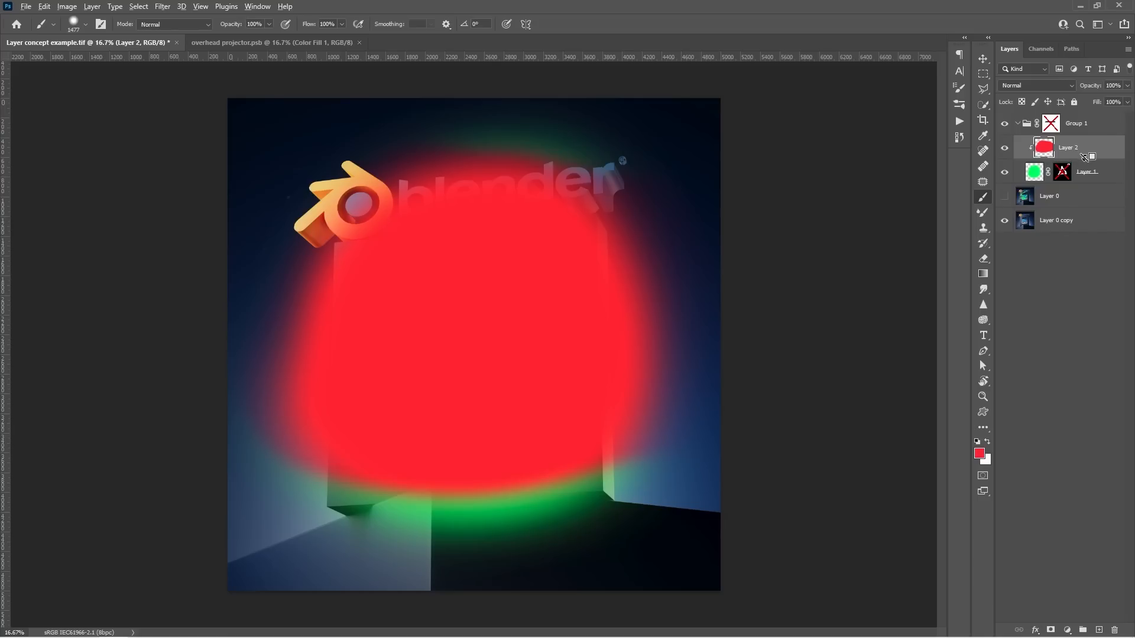
alt+click(1088, 157)
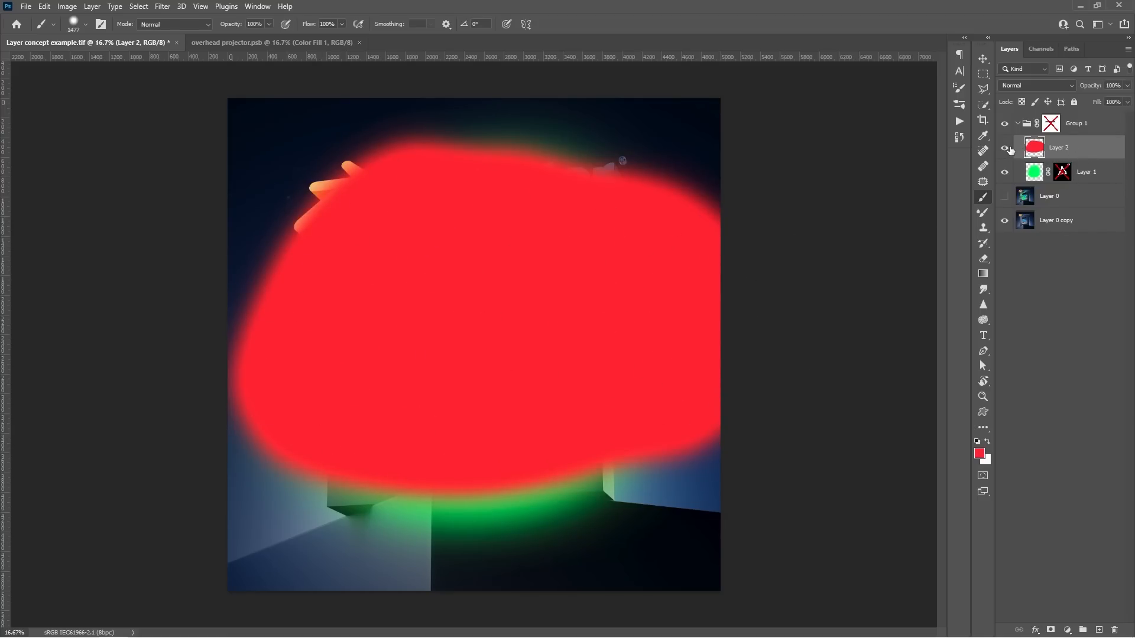
alt+click(1064, 158)
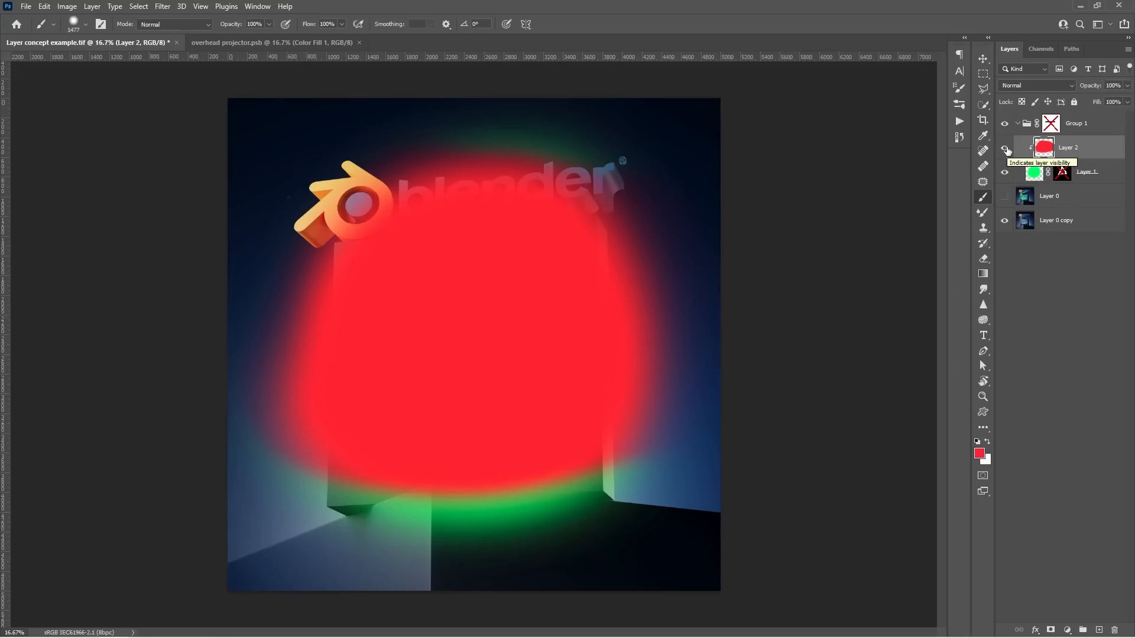
- Toggle the clipped Layer 2's visibility to compare, and leave both Layer 1 and Layer 2 hidden
click(1004, 149)
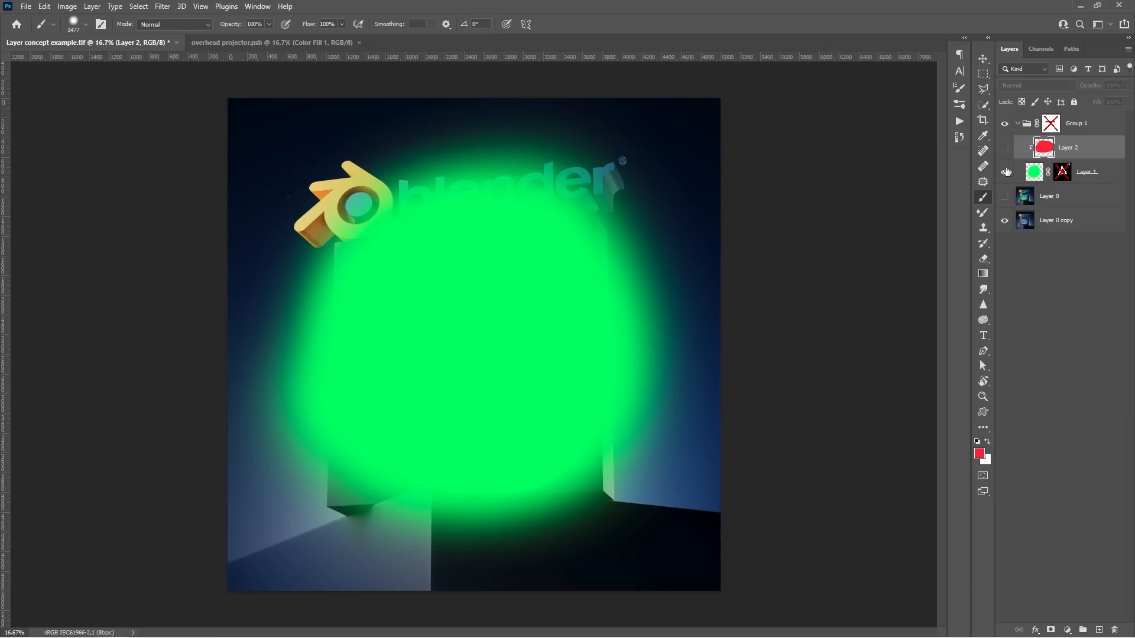
click(1005, 148)
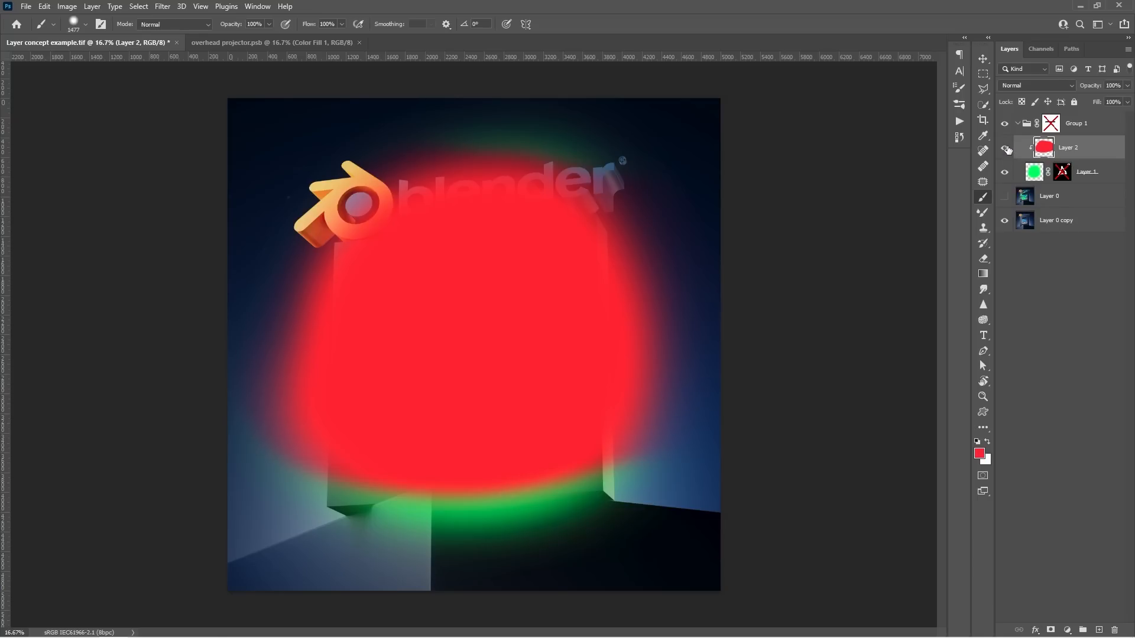
alt+click(1086, 157)
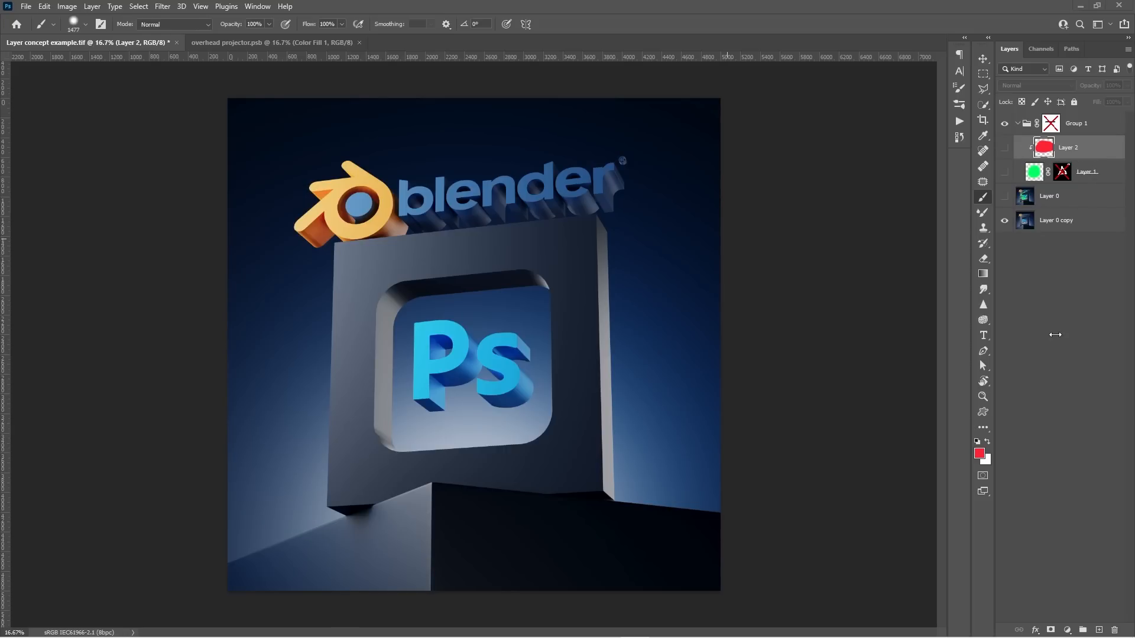